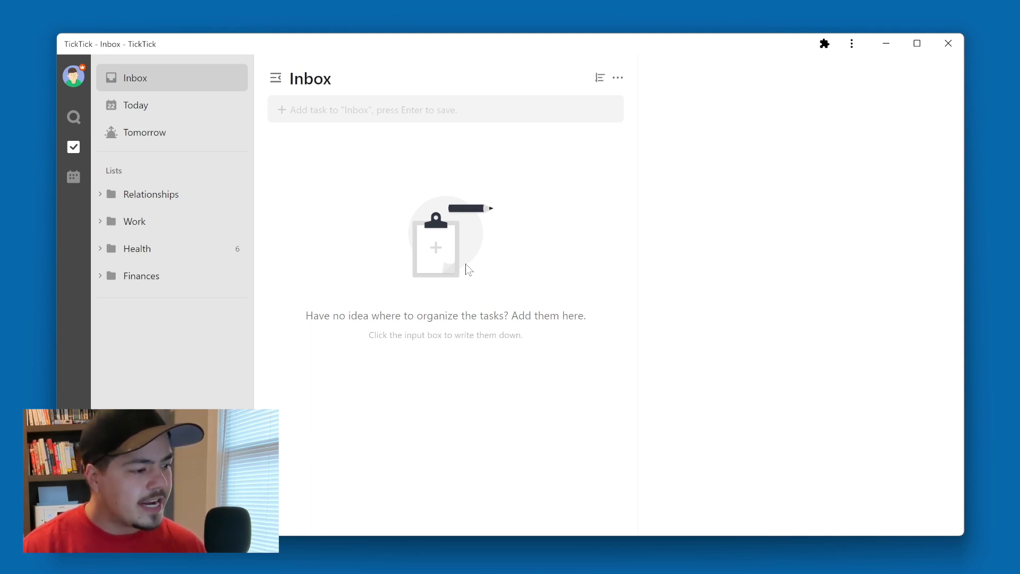
Create a new list called Daily Journal with its type set to Note List
{"action": "mouse_move", "coordinate": [233, 174]}
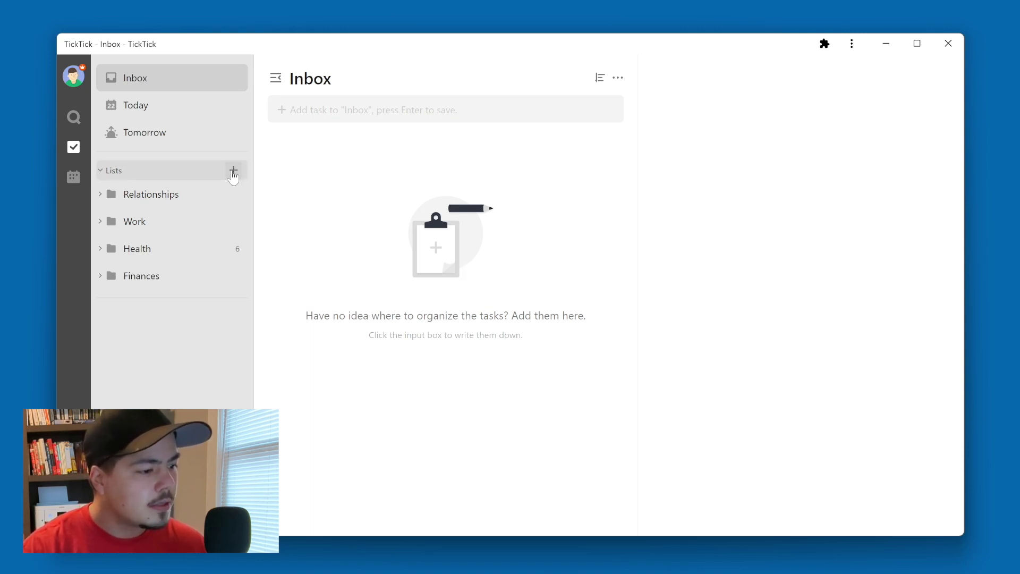
{"action": "left_click", "coordinate": [233, 173]}
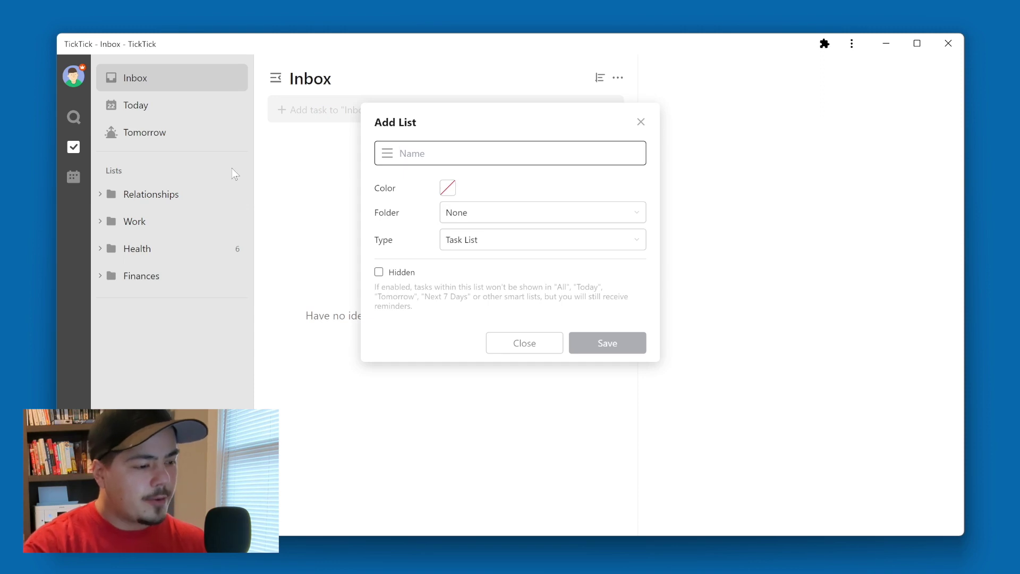
{"action": "type", "text": "Daily Journal"}
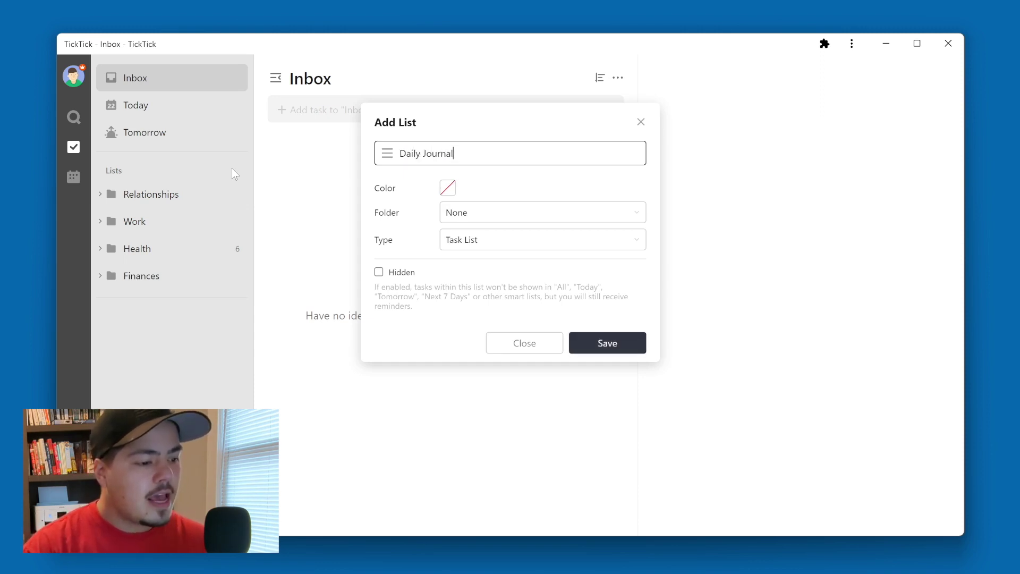
{"action": "left_click", "coordinate": [623, 248]}
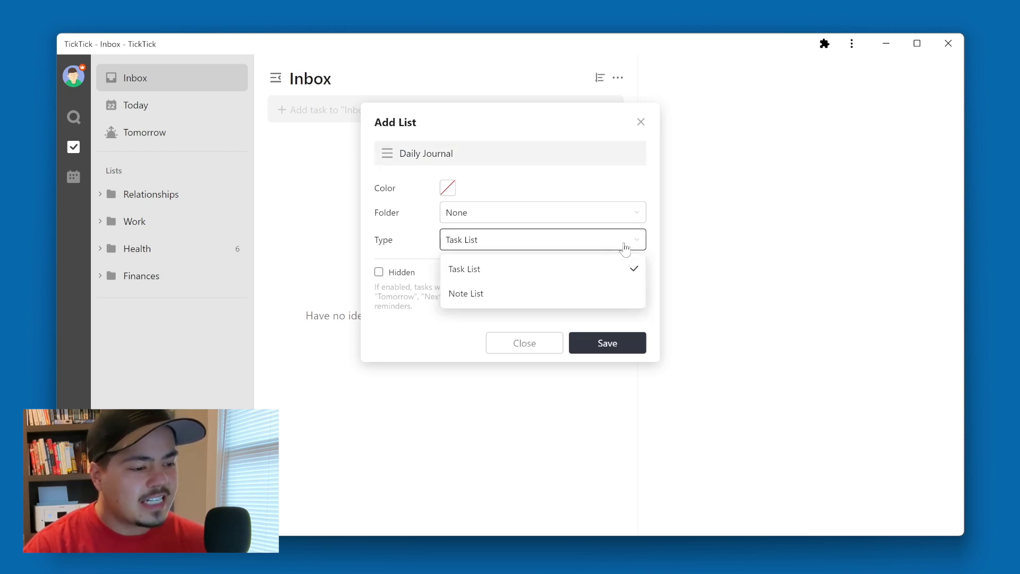
{"action": "left_click", "coordinate": [598, 297]}
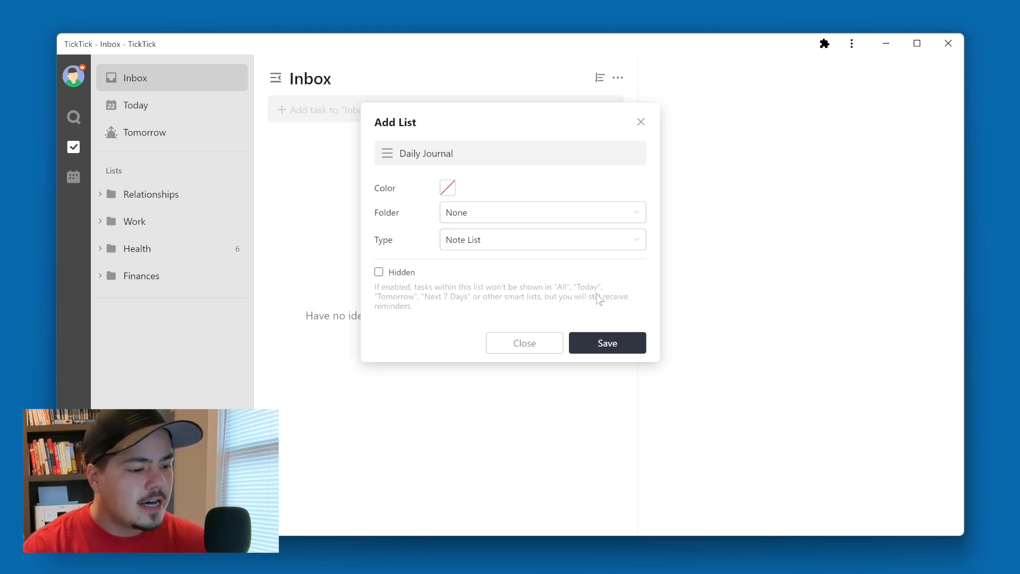
{"action": "left_click", "coordinate": [593, 350]}
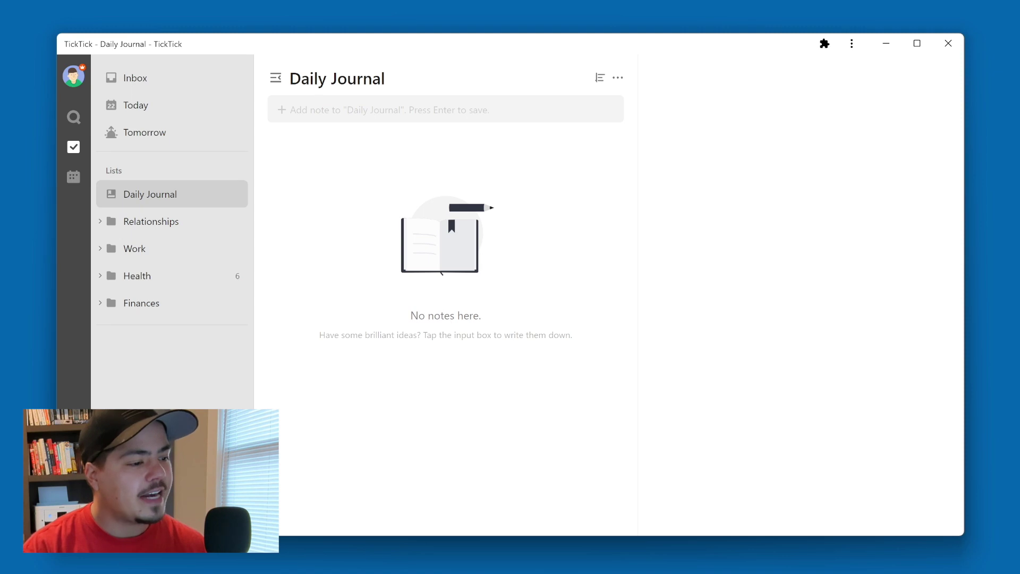
{"action": "left_click", "coordinate": [326, 110]}
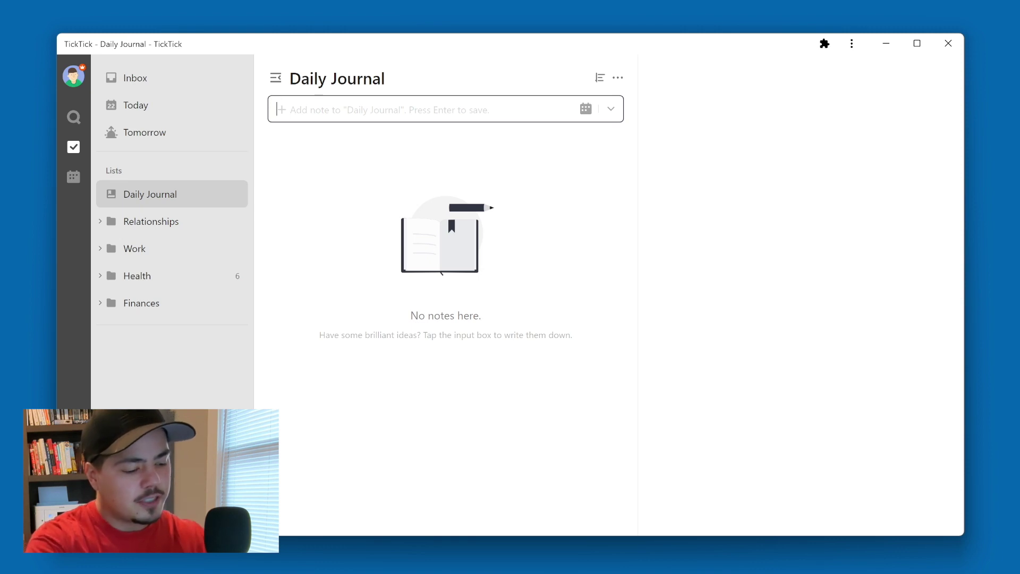
Add a note titled 2023-03-22 with the body 'This is my daily journal entry.'
{"action": "type", "text": "2023"}
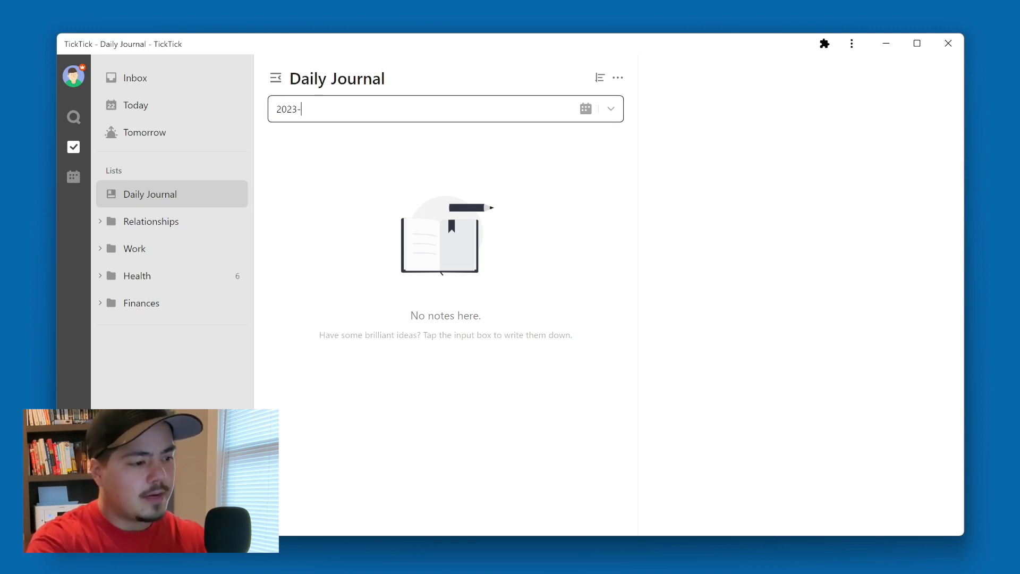
{"action": "type", "text": "-03-"}
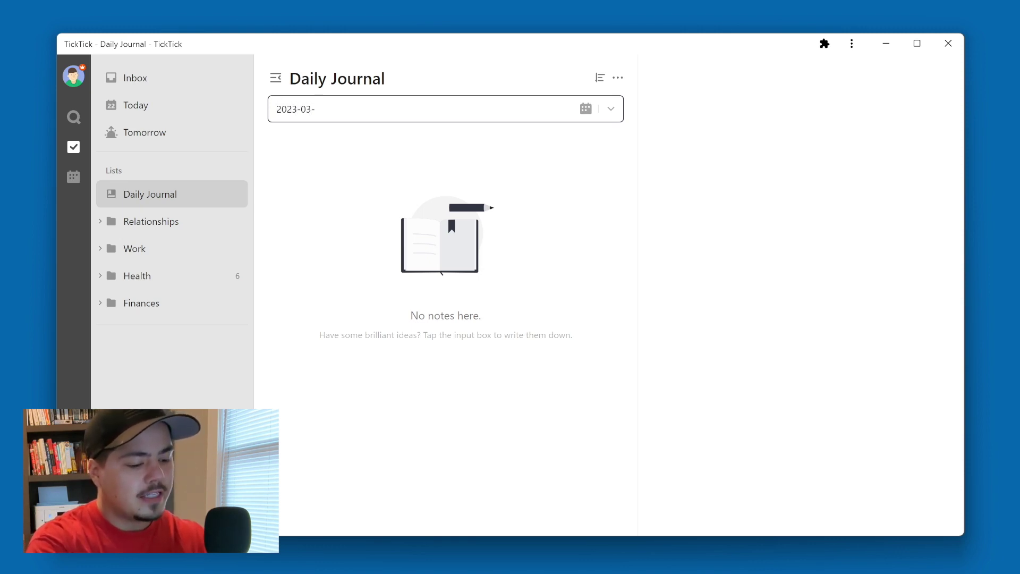
{"action": "type", "text": "22"}
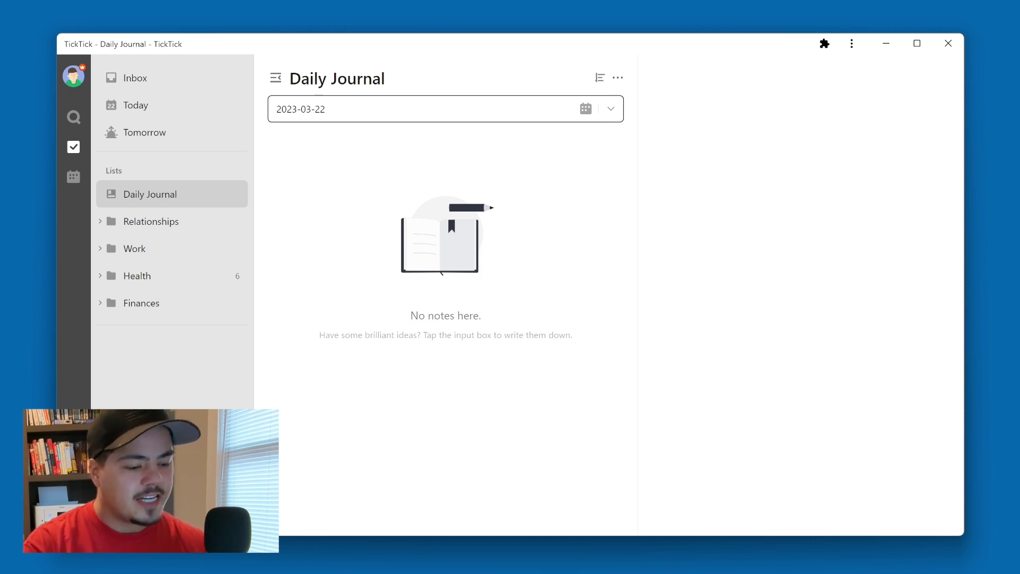
{"action": "key", "text": "Return"}
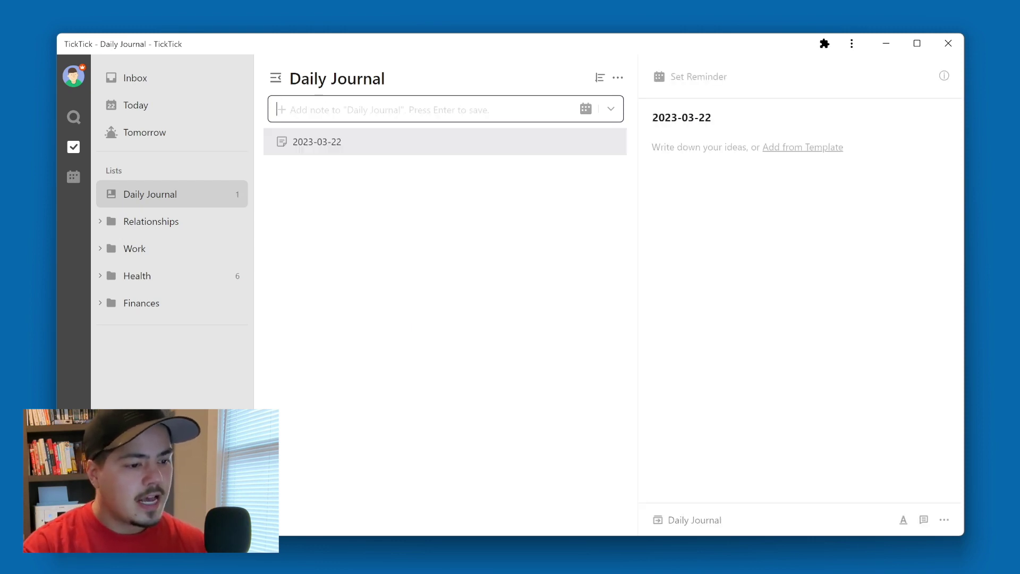
{"action": "left_click", "coordinate": [653, 146]}
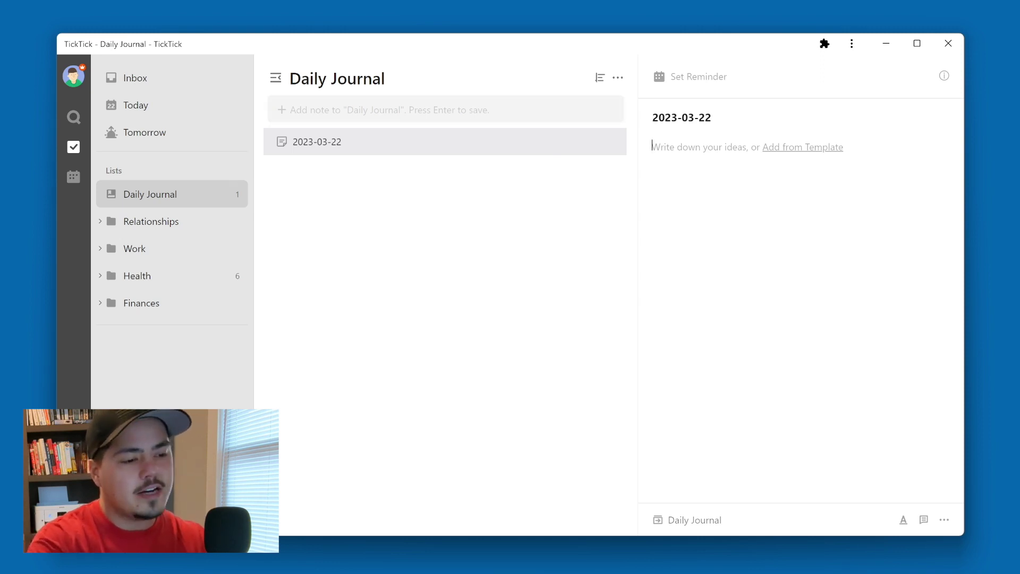
{"action": "type", "text": "This is my daily journal entry."}
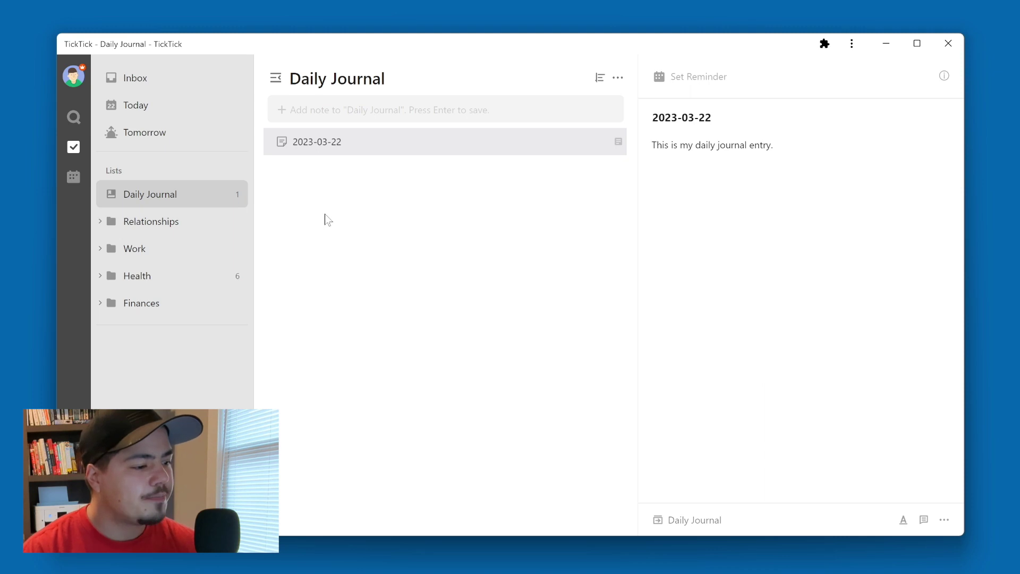
Rename the Daily Journal list to March in its edit settings
{"action": "mouse_move", "coordinate": [242, 200]}
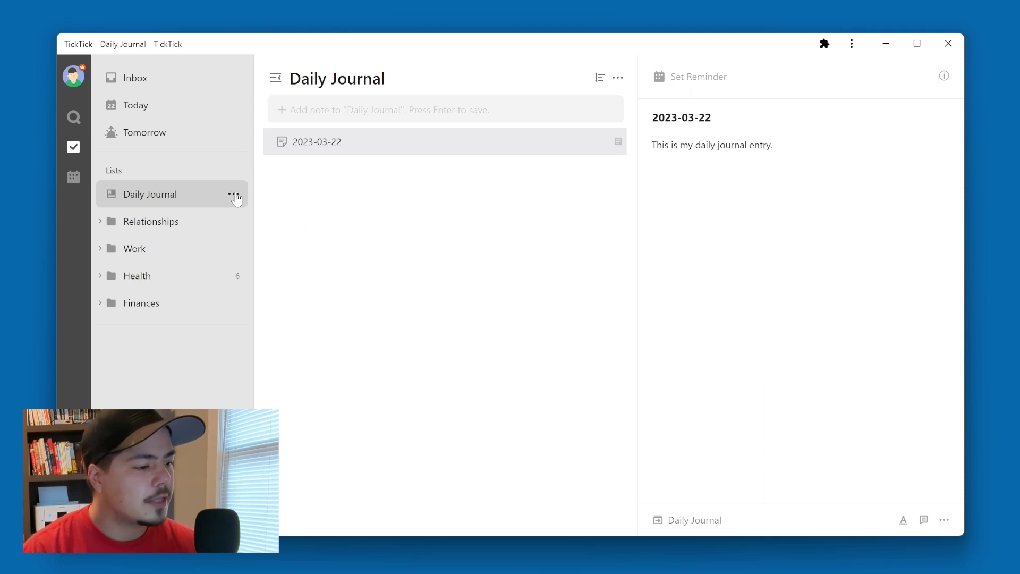
{"action": "left_click", "coordinate": [235, 195]}
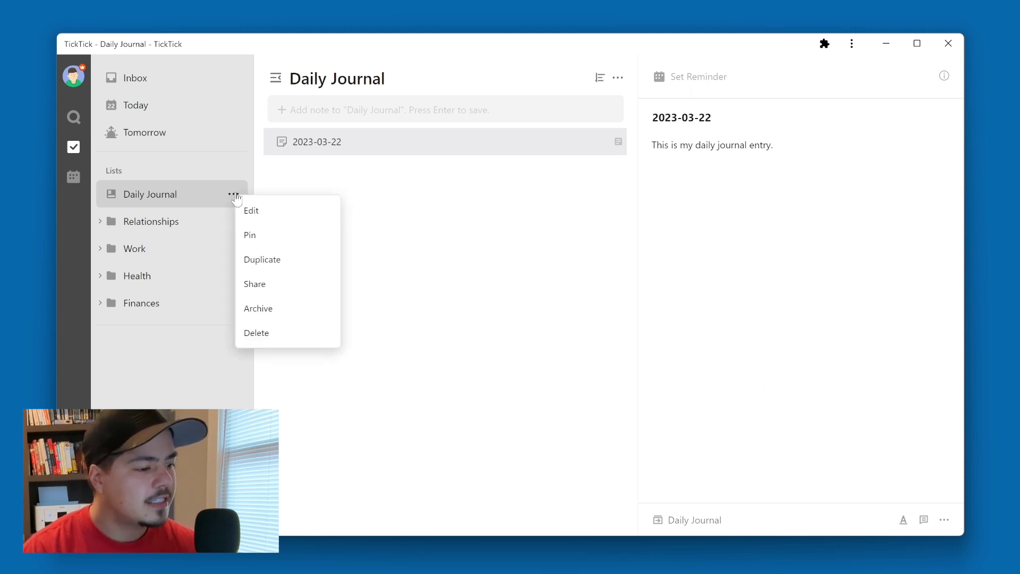
{"action": "left_click", "coordinate": [277, 213]}
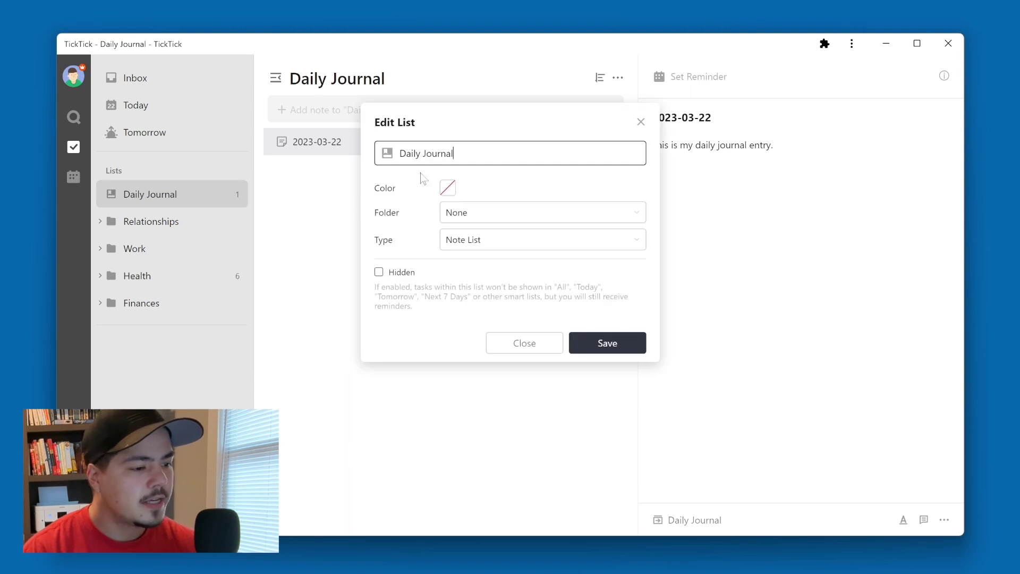
{"action": "key", "text": "ctrl+a"}
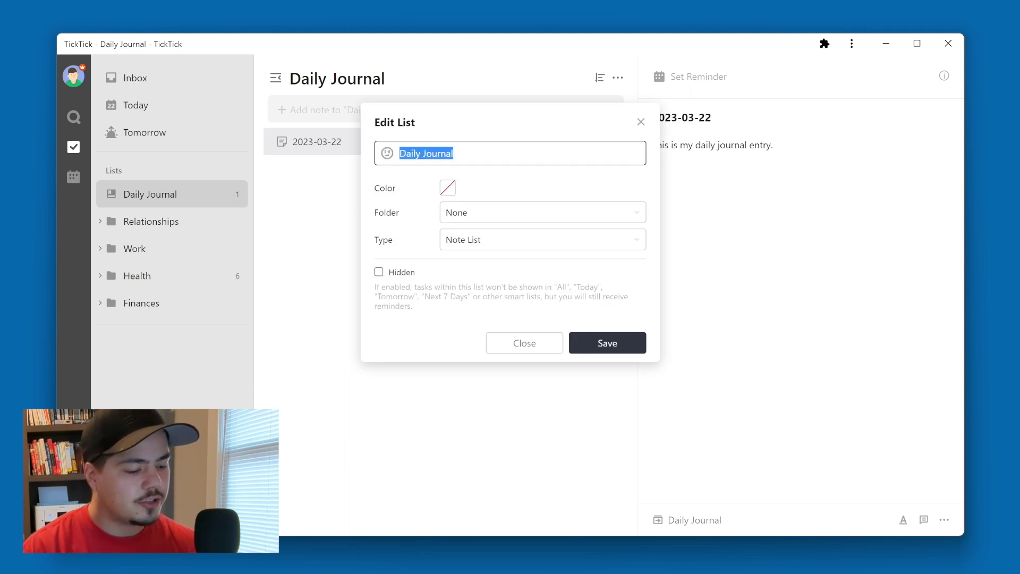
{"action": "type", "text": "March"}
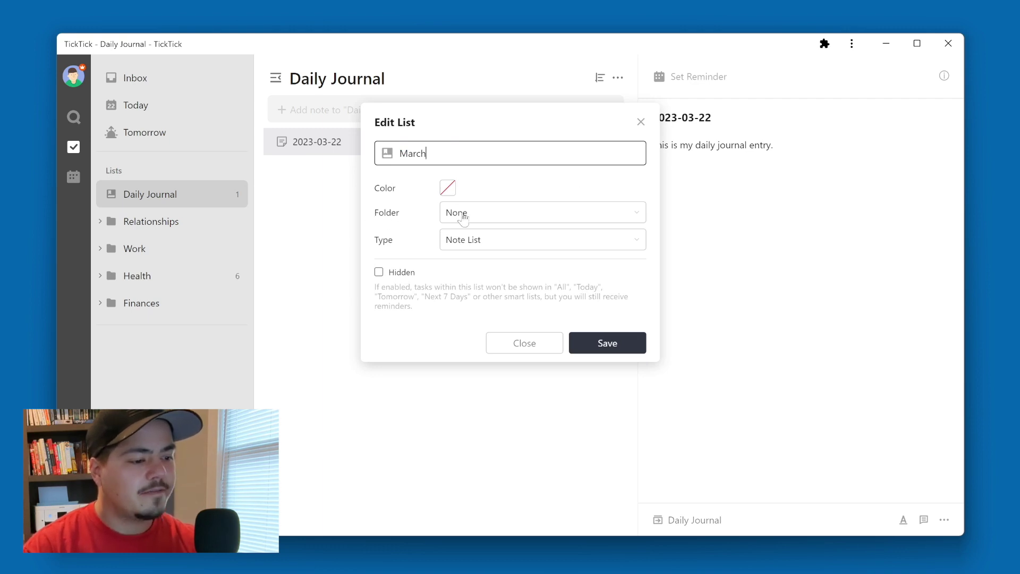
Put the March list in a new folder named Daily Journal and save
{"action": "left_click", "coordinate": [636, 215]}
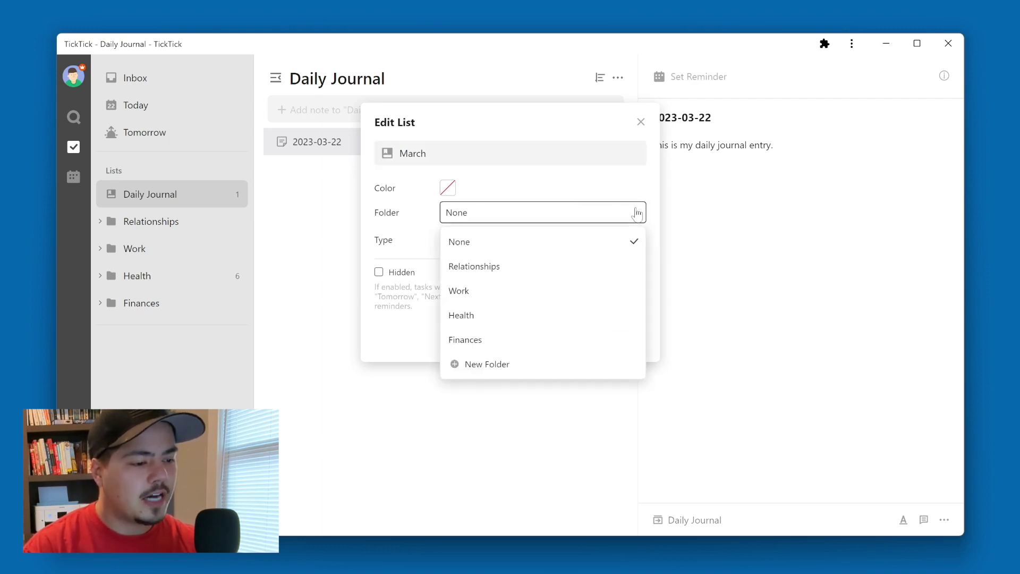
{"action": "left_click", "coordinate": [517, 370]}
{"action": "type", "text": "Da"}
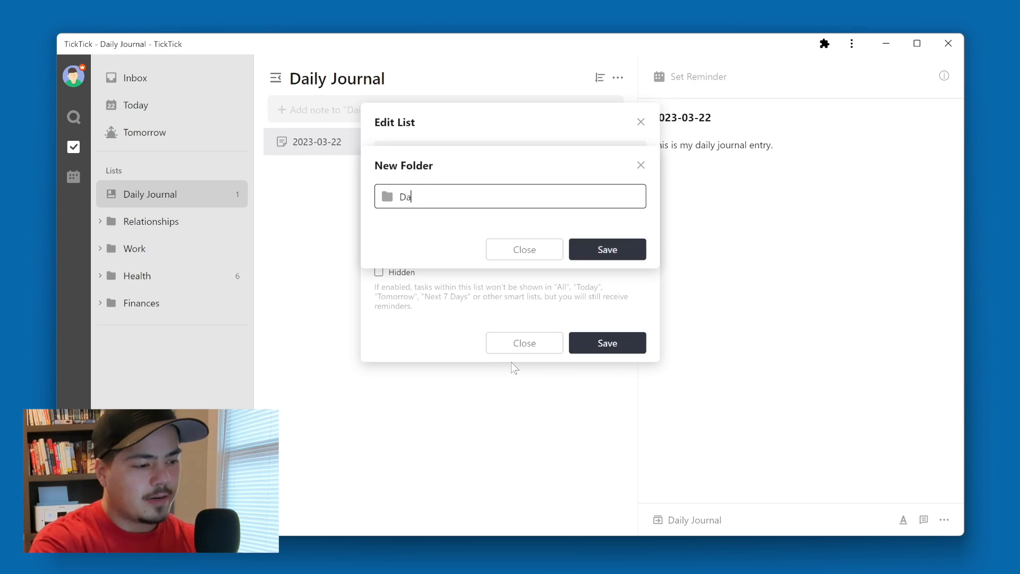
{"action": "type", "text": "ily Journal"}
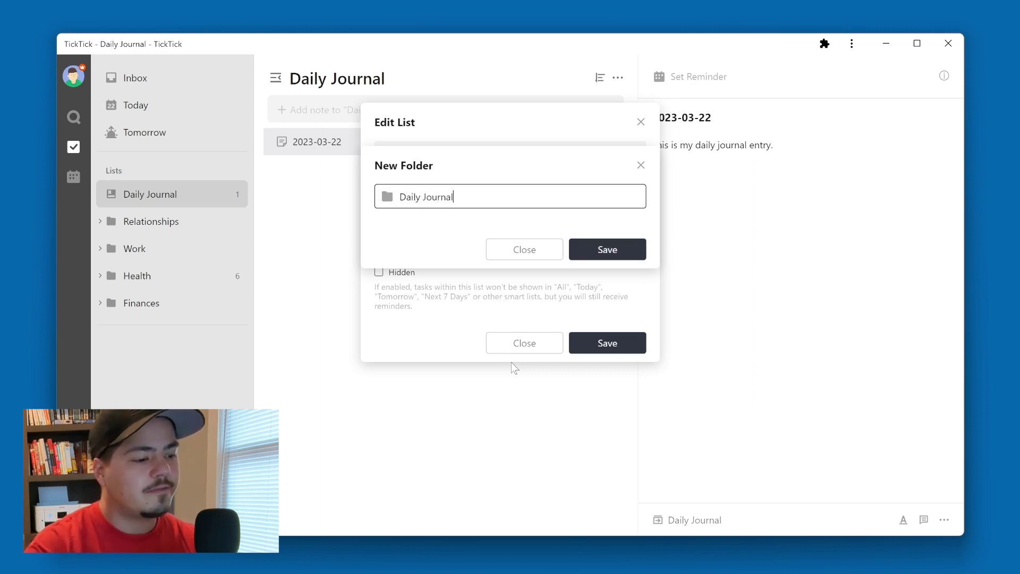
{"action": "left_click", "coordinate": [632, 250]}
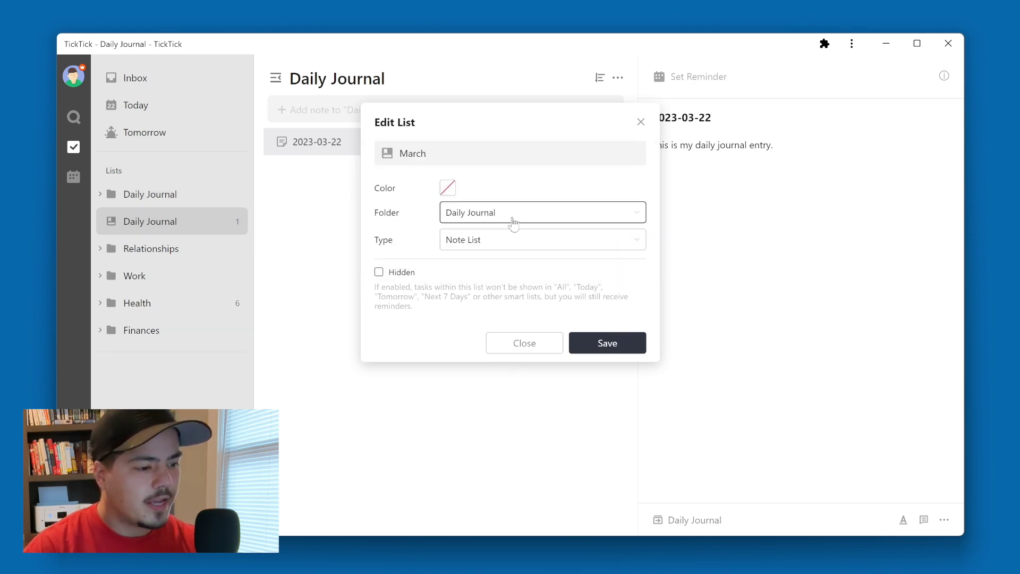
{"action": "left_click", "coordinate": [601, 348]}
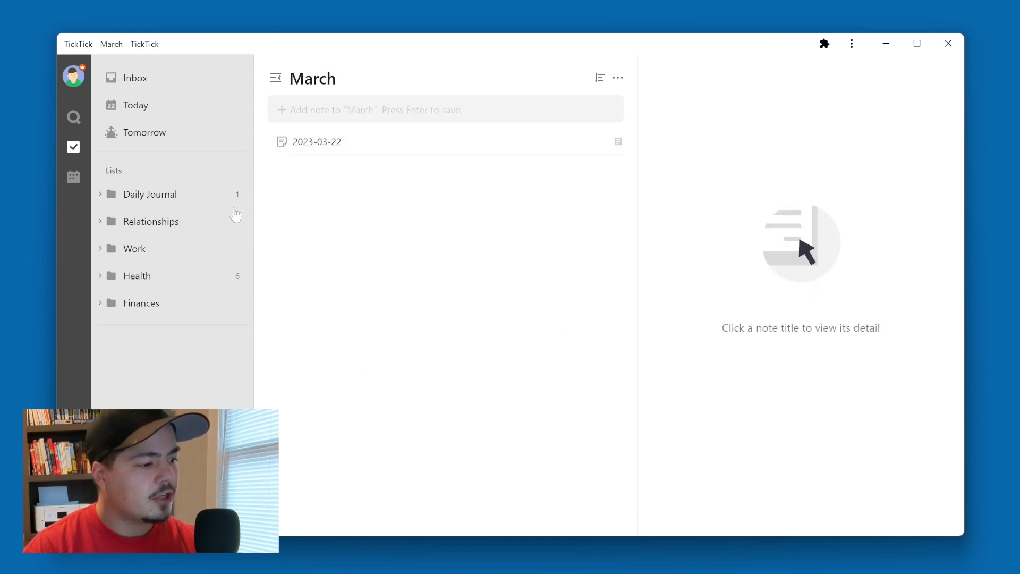
Create a February note list inside the Daily Journal folder
{"action": "left_click", "coordinate": [99, 194]}
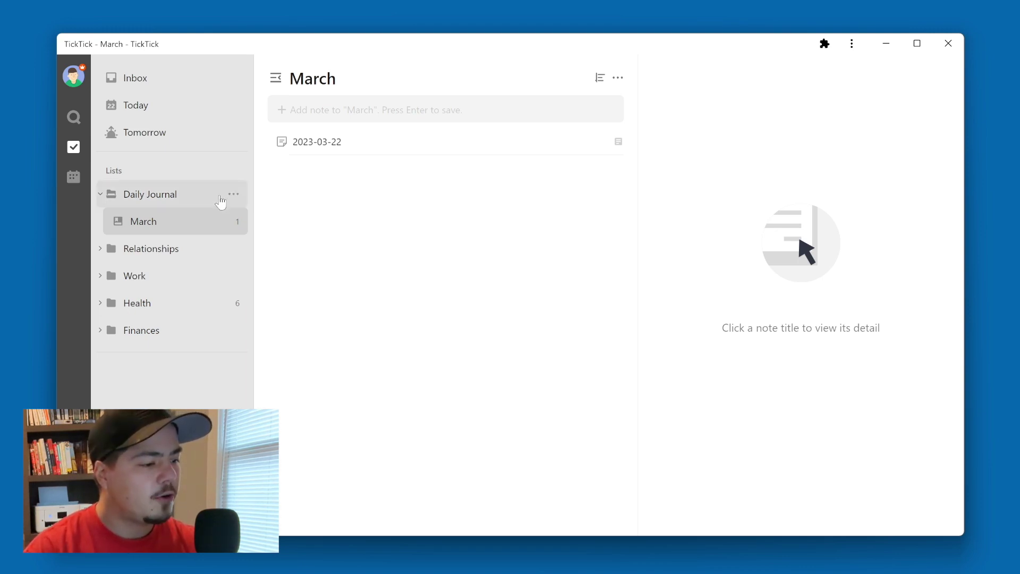
{"action": "left_click", "coordinate": [234, 171]}
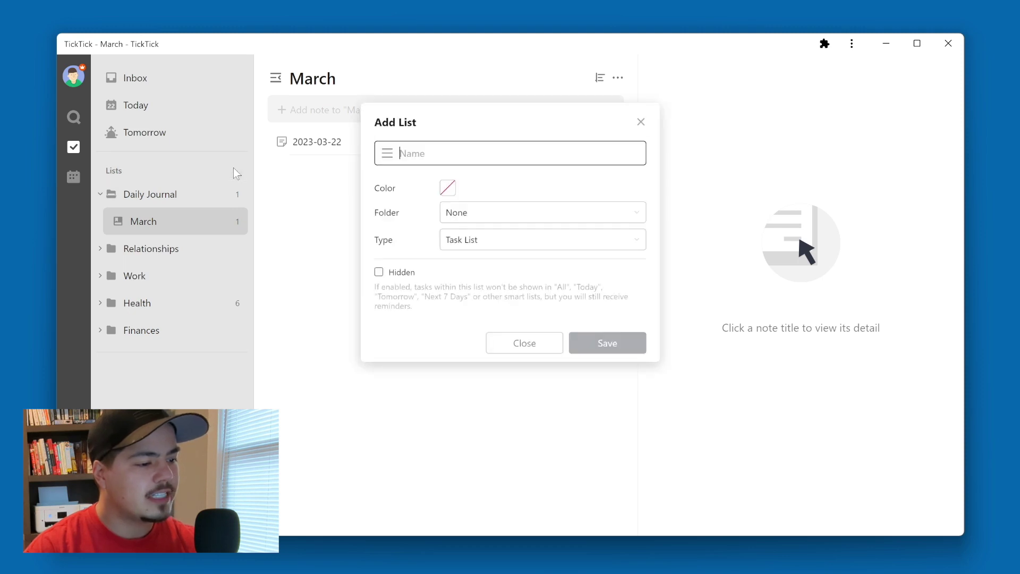
{"action": "type", "text": "February"}
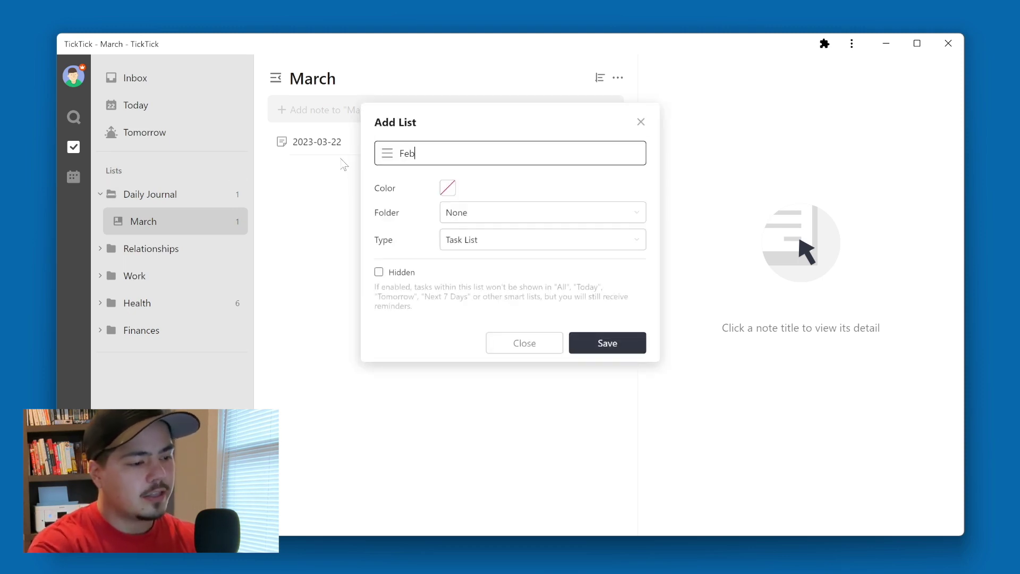
{"action": "left_click", "coordinate": [531, 218]}
{"action": "left_click", "coordinate": [526, 267]}
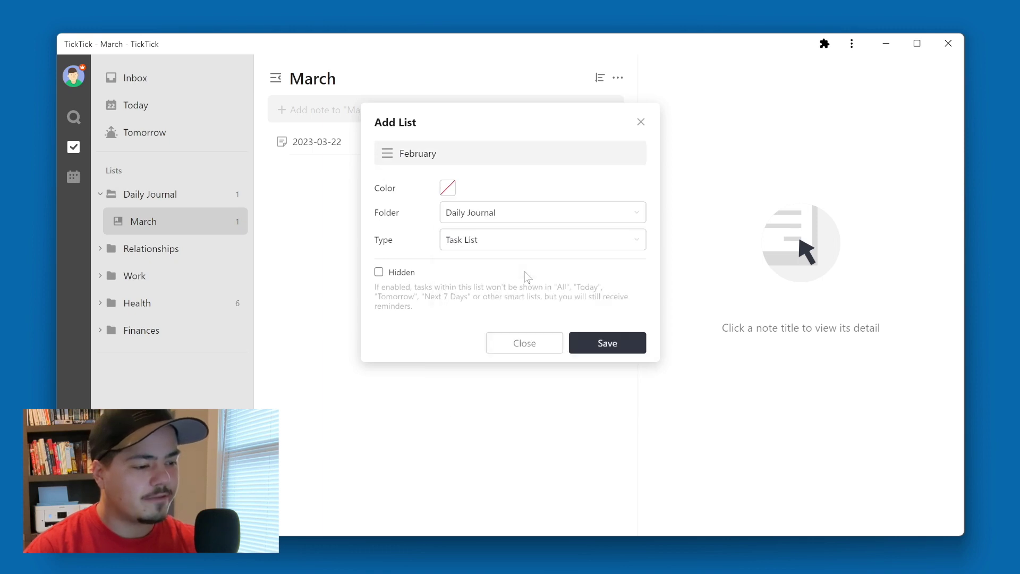
{"action": "left_click", "coordinate": [522, 240]}
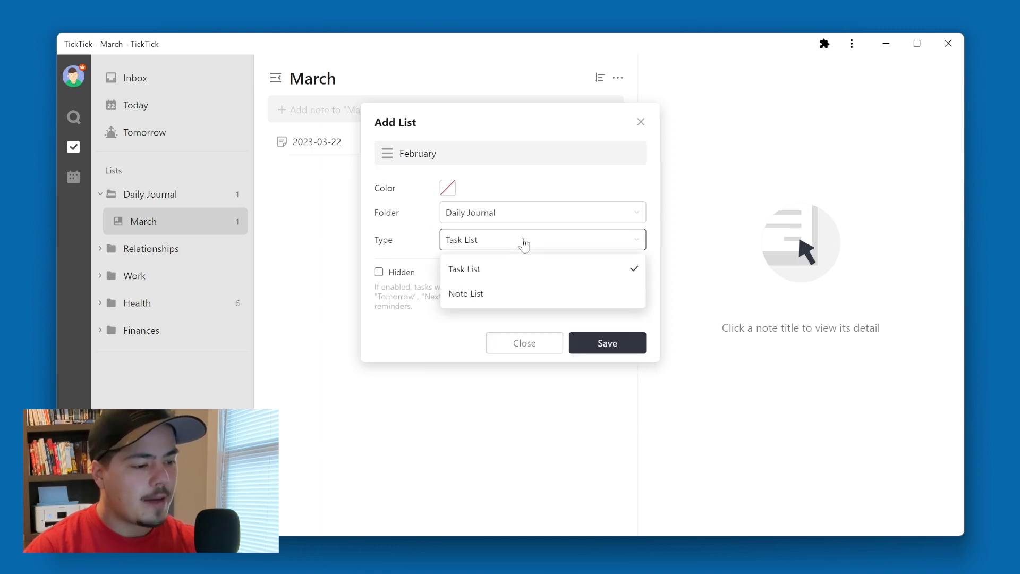
{"action": "left_click", "coordinate": [508, 295]}
{"action": "left_click", "coordinate": [596, 343]}
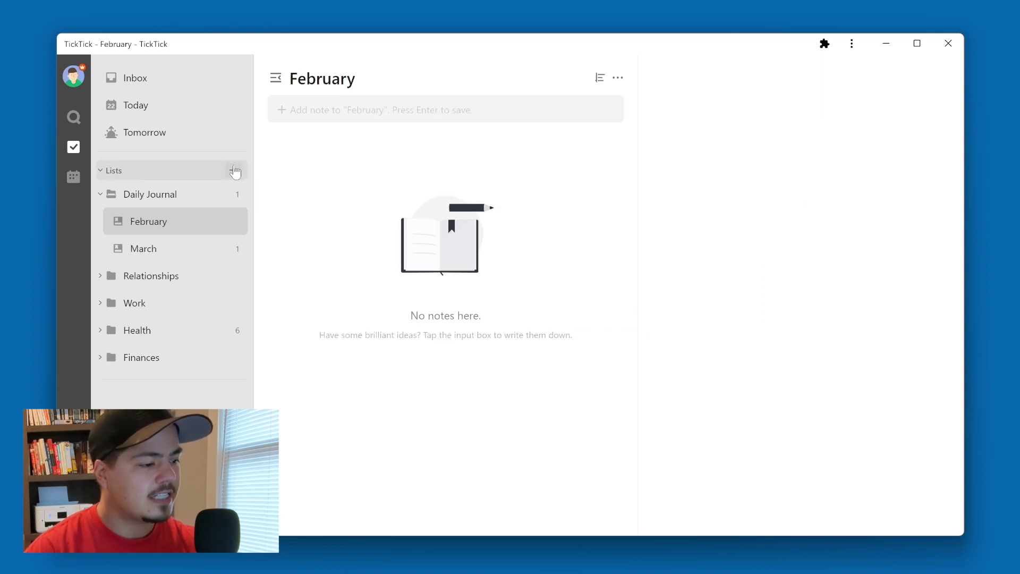
Create a January note list in the Daily Journal folder and display March
{"action": "left_click", "coordinate": [235, 169]}
{"action": "type", "text": "January"}
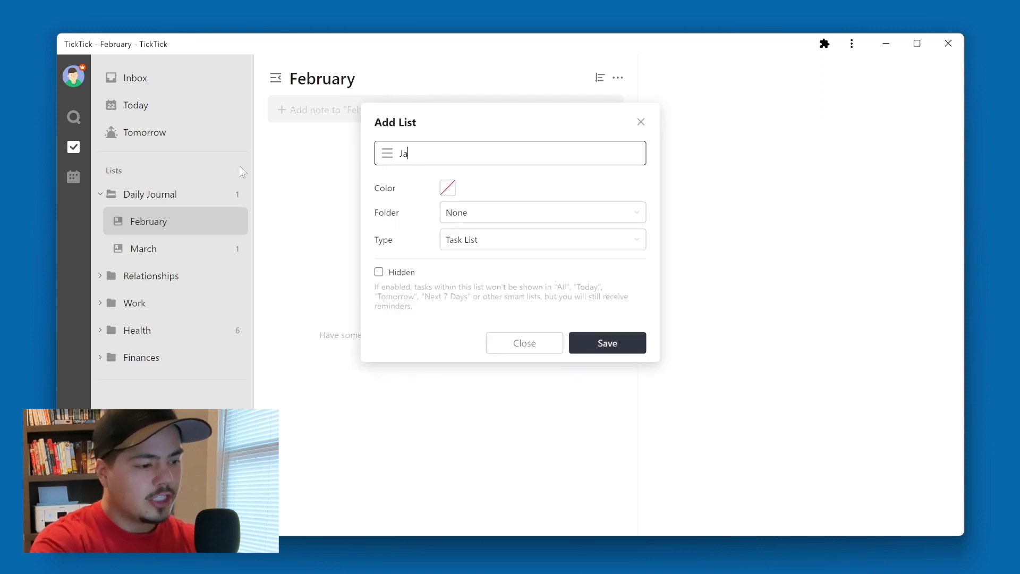
{"action": "left_click", "coordinate": [492, 213]}
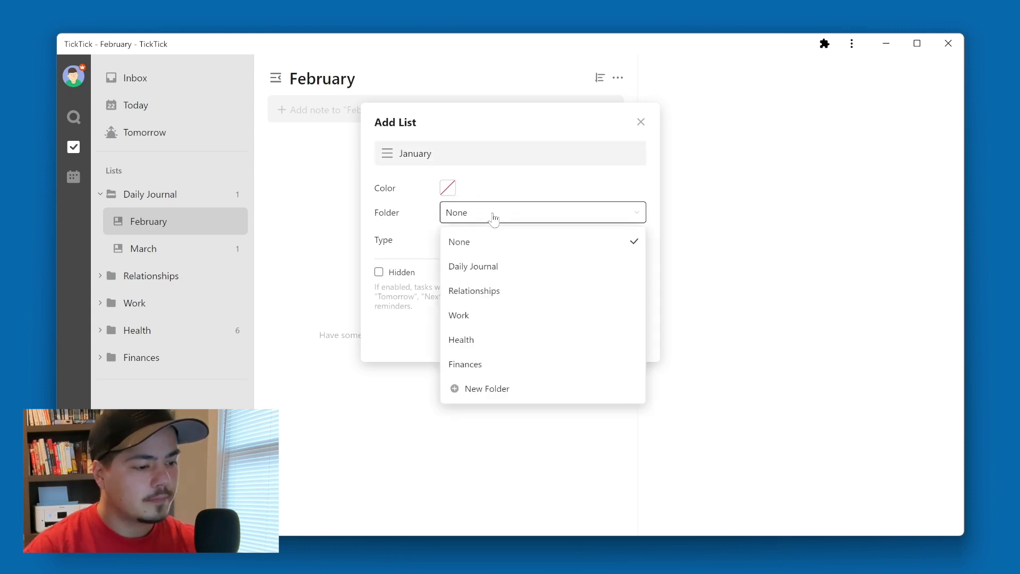
{"action": "left_click", "coordinate": [489, 266]}
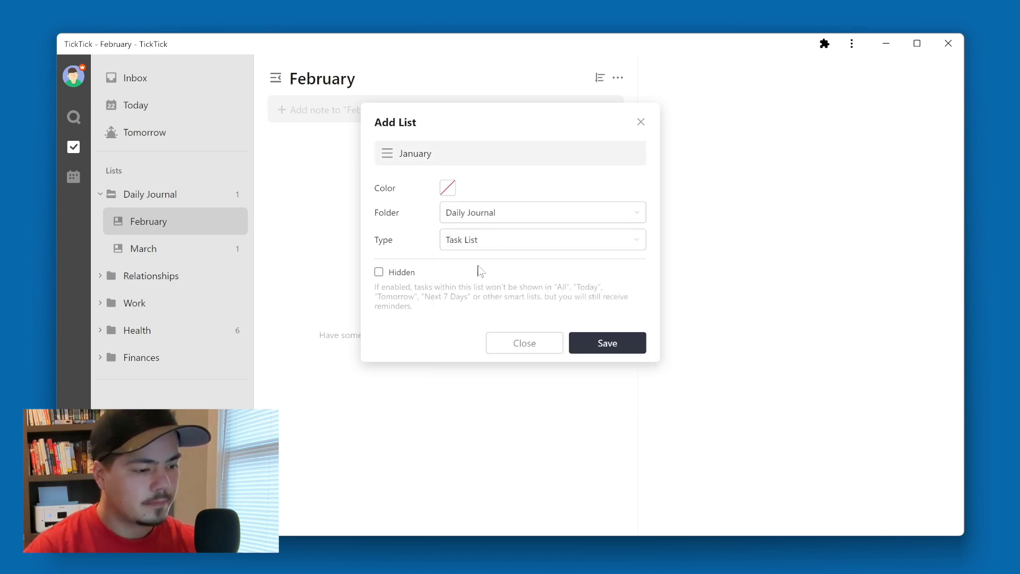
{"action": "left_click", "coordinate": [481, 241]}
{"action": "left_click", "coordinate": [485, 295]}
{"action": "left_click", "coordinate": [591, 343]}
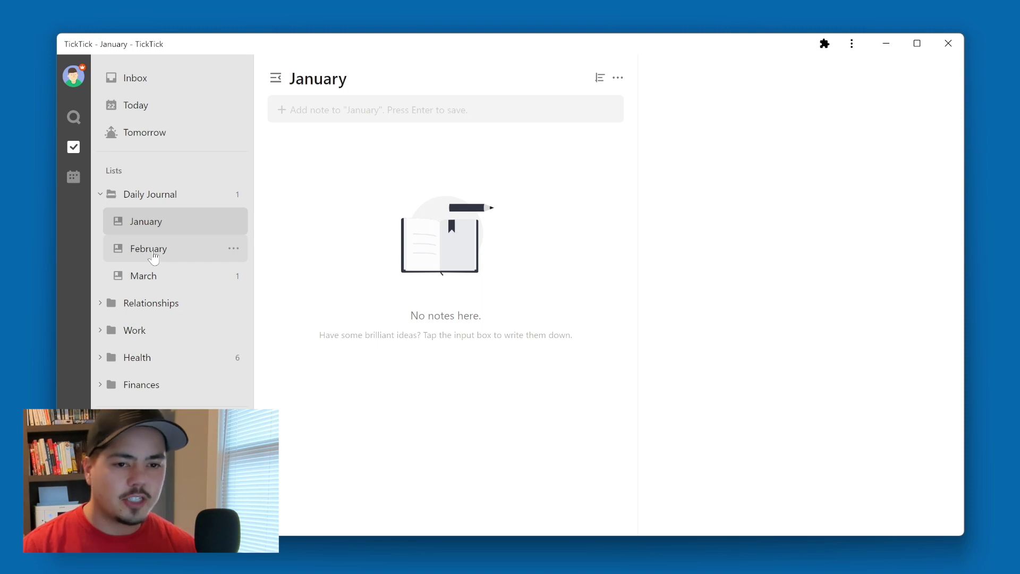
{"action": "left_click", "coordinate": [146, 275]}
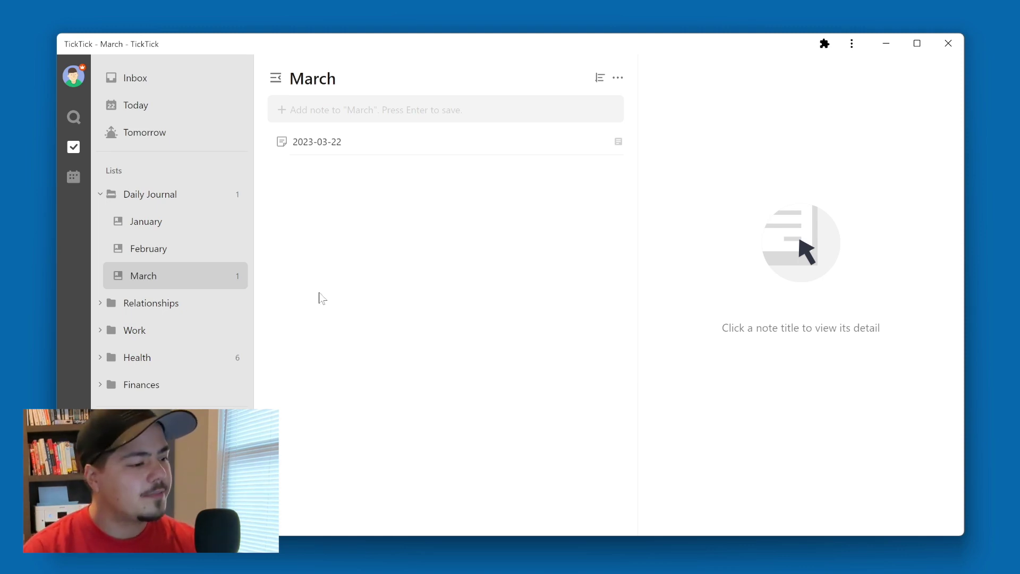
Rename the Daily Journal folder to '2023 - Daily Journal'
{"action": "mouse_move", "coordinate": [207, 210]}
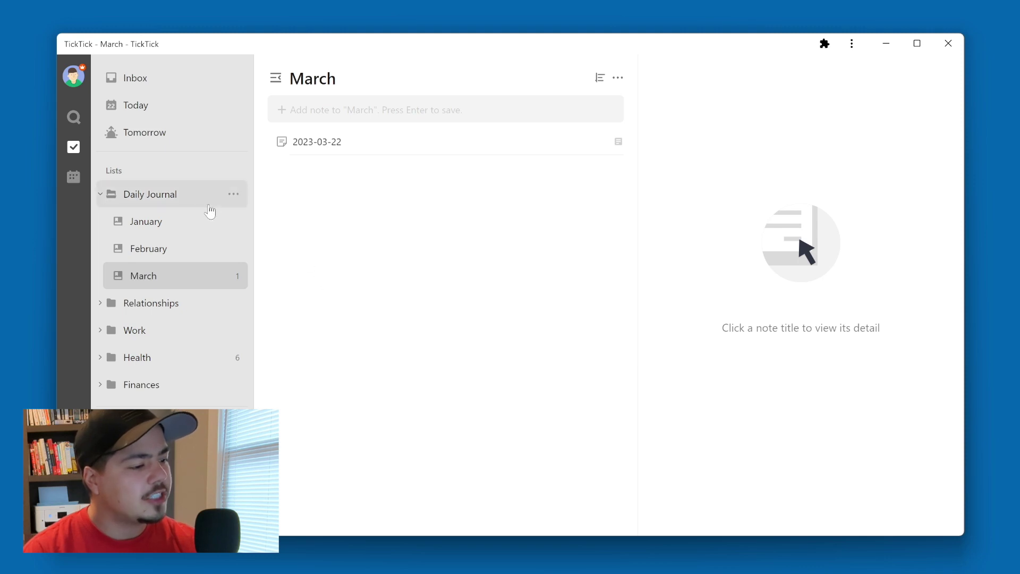
{"action": "left_click", "coordinate": [234, 195]}
{"action": "left_click", "coordinate": [285, 233]}
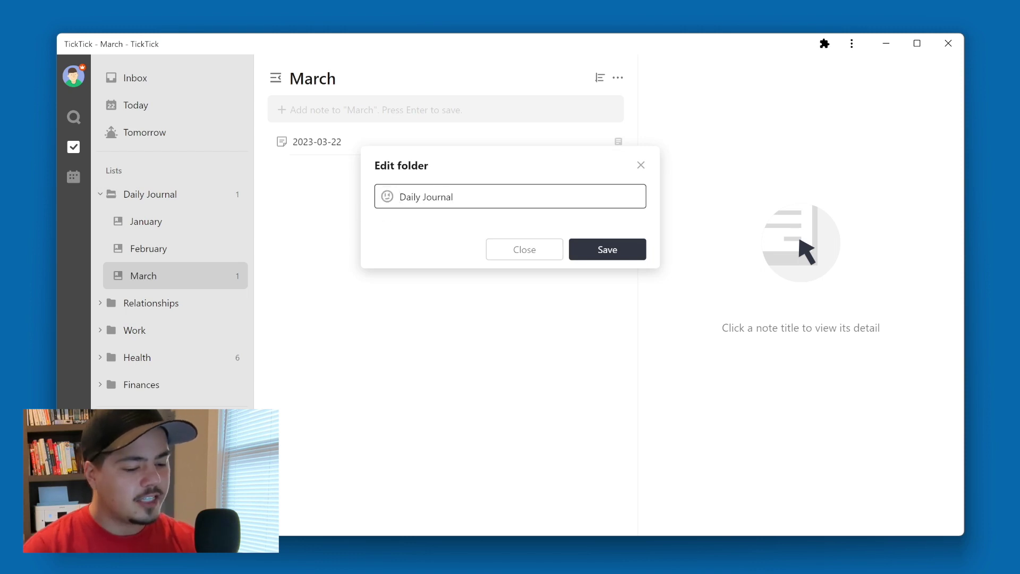
{"action": "type", "text": "2023 -"}
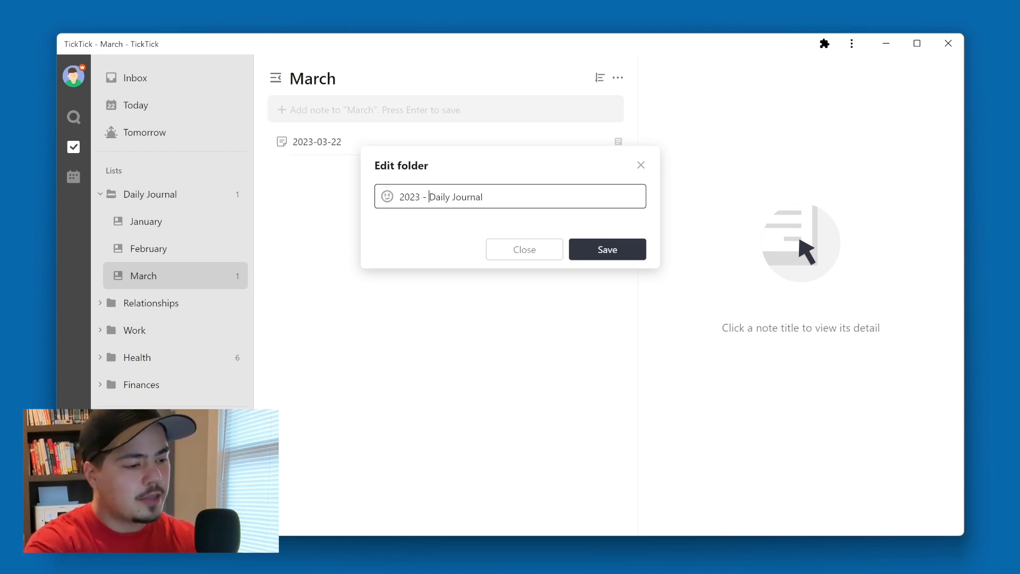
{"action": "left_click", "coordinate": [591, 260]}
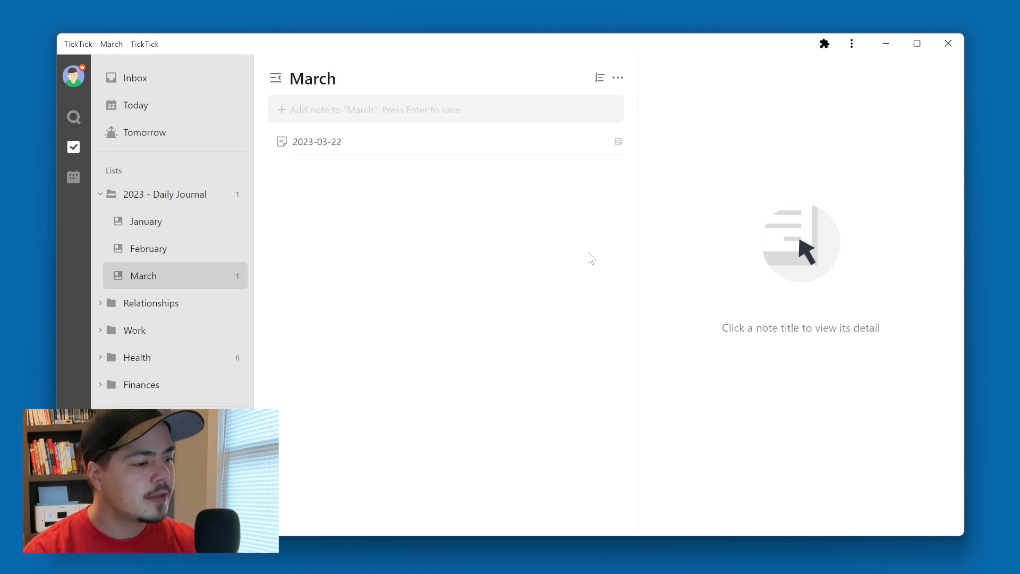
{"action": "left_click", "coordinate": [378, 144]}
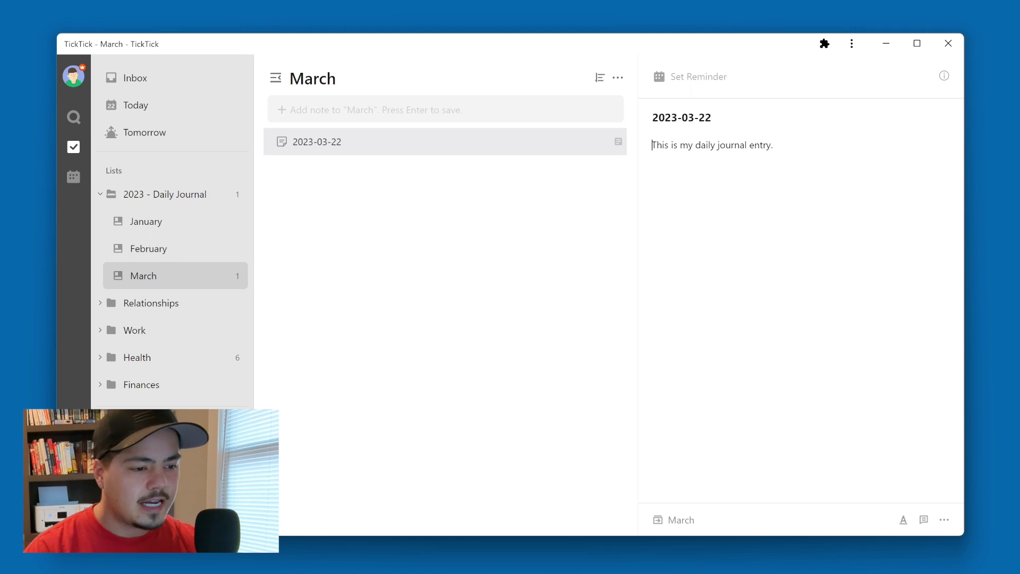
Add Heading 2 lines 'Daily Gratitude' and 'Small things that brought joy' to the note
{"action": "key", "text": "Return"}
{"action": "key", "text": "Return"}
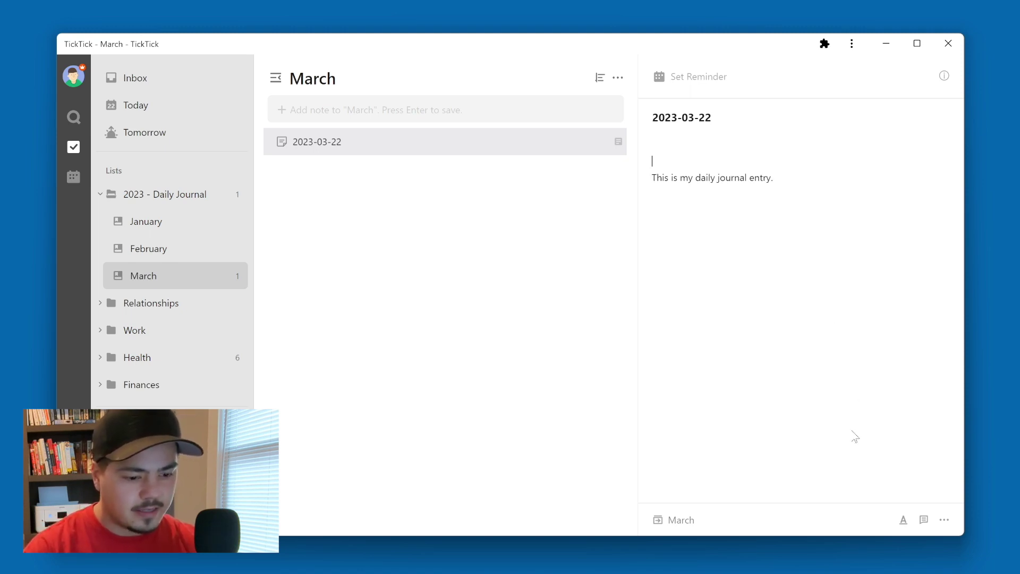
{"action": "left_click", "coordinate": [902, 523]}
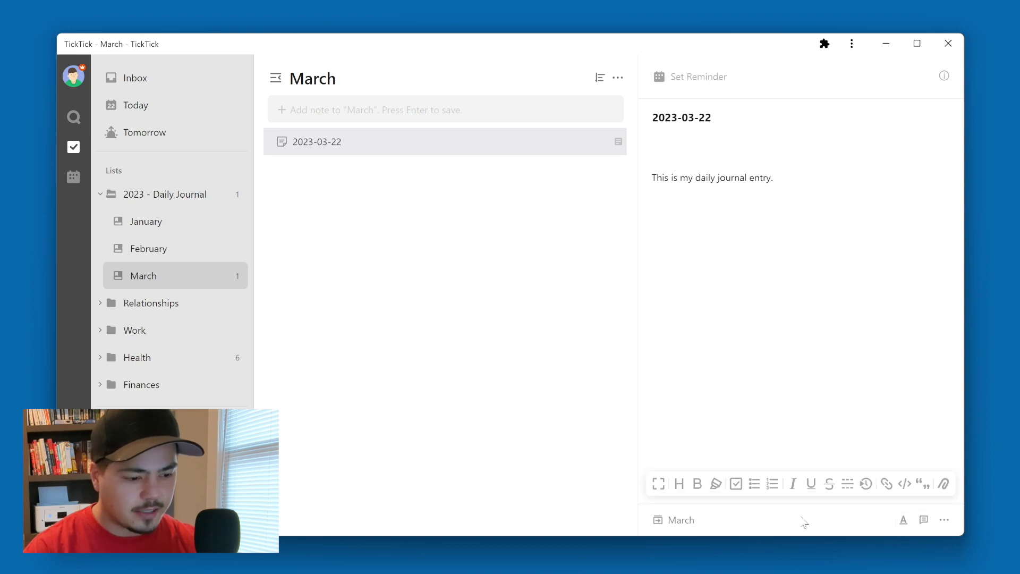
{"action": "left_click", "coordinate": [679, 485]}
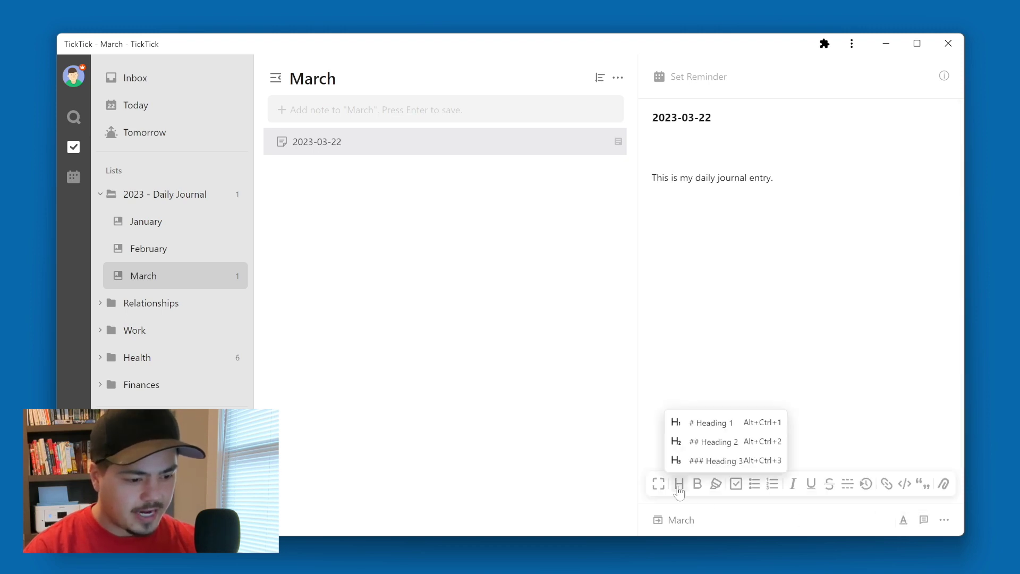
{"action": "left_click", "coordinate": [708, 446]}
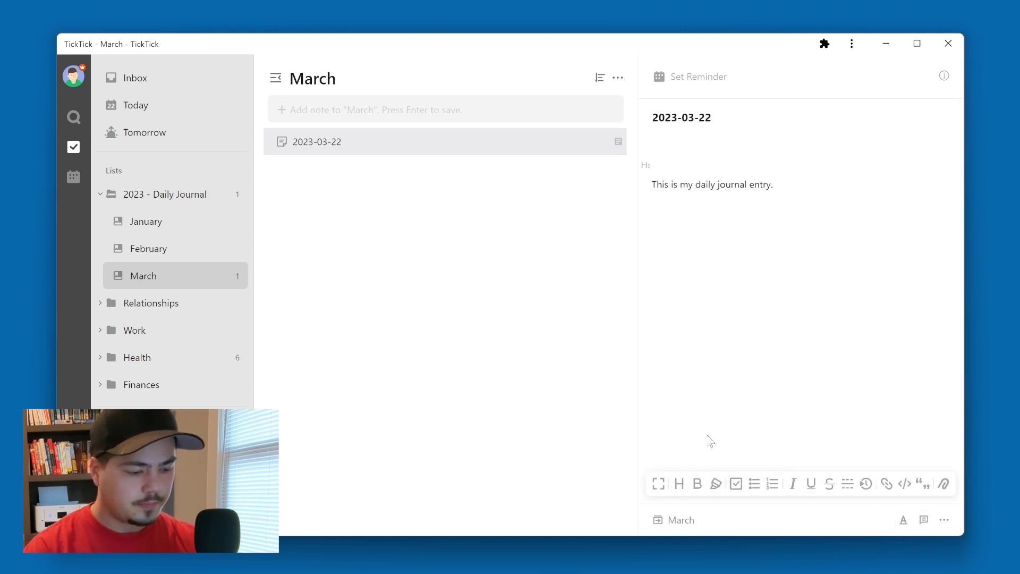
{"action": "type", "text": "Dail"}
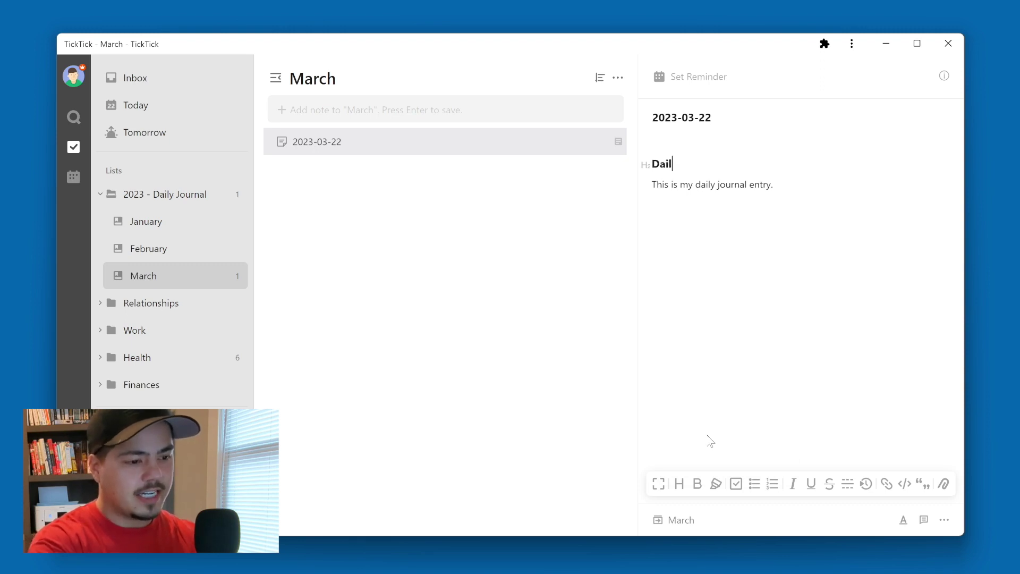
{"action": "type", "text": "y Gratitude"}
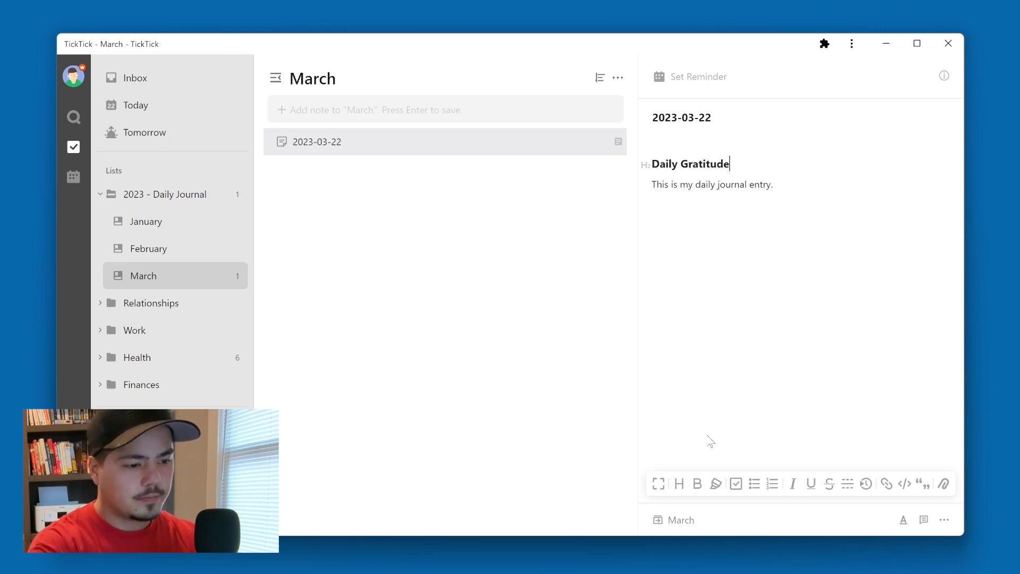
{"action": "key", "text": "Return"}
{"action": "key", "text": "Return"}
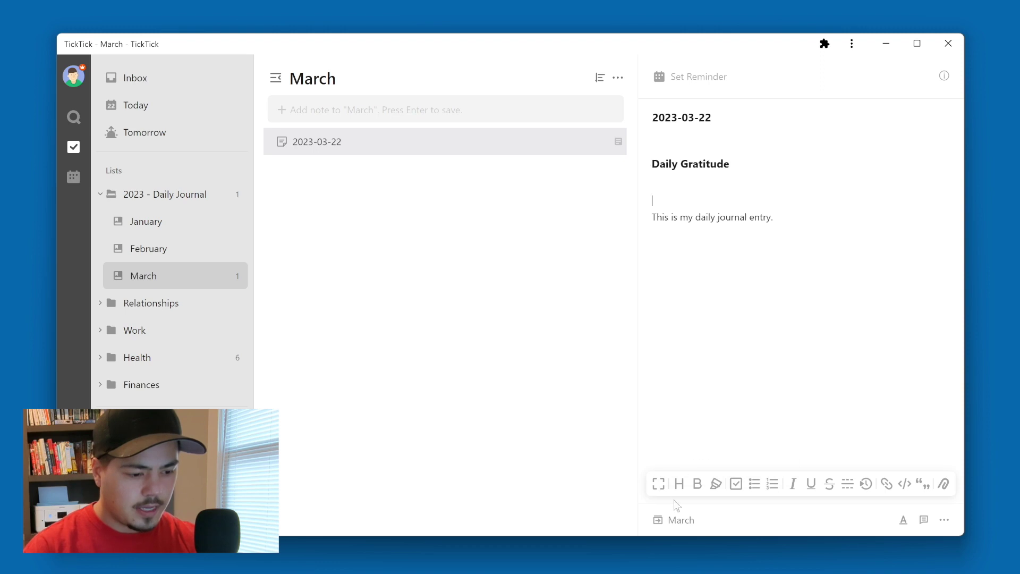
{"action": "left_click", "coordinate": [679, 485]}
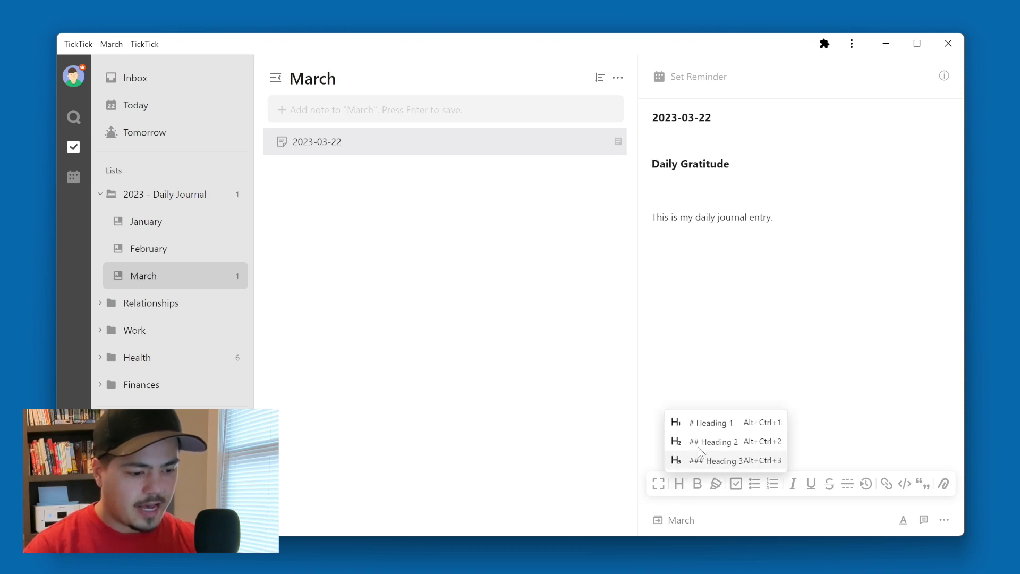
{"action": "left_click", "coordinate": [710, 441]}
{"action": "type", "text": "Small things that brought joy"}
Add a 'Challenges today' Heading 2 and delete the sample journal sentence
{"action": "key", "text": "Return"}
{"action": "key", "text": "Return"}
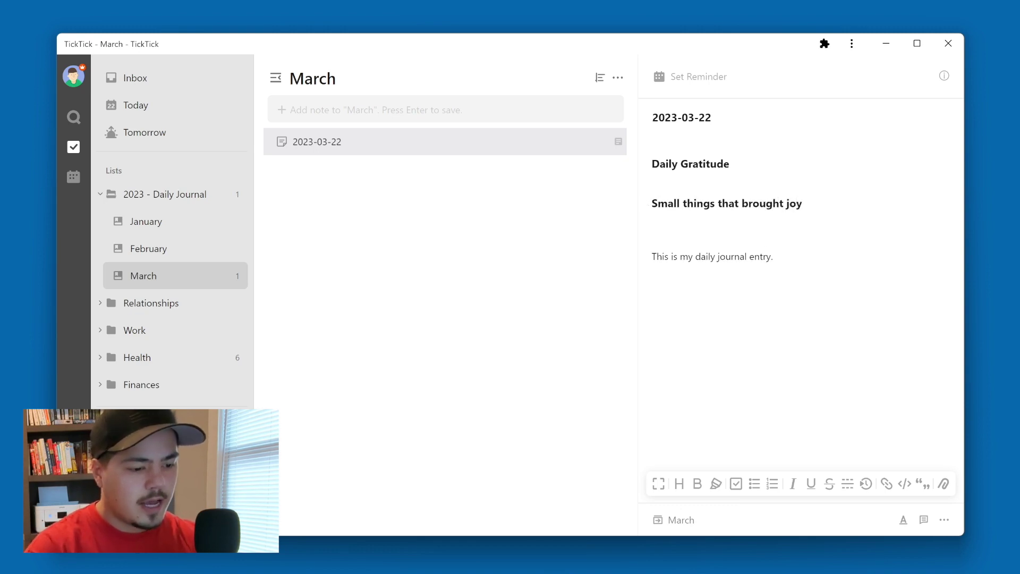
{"action": "left_click", "coordinate": [679, 483]}
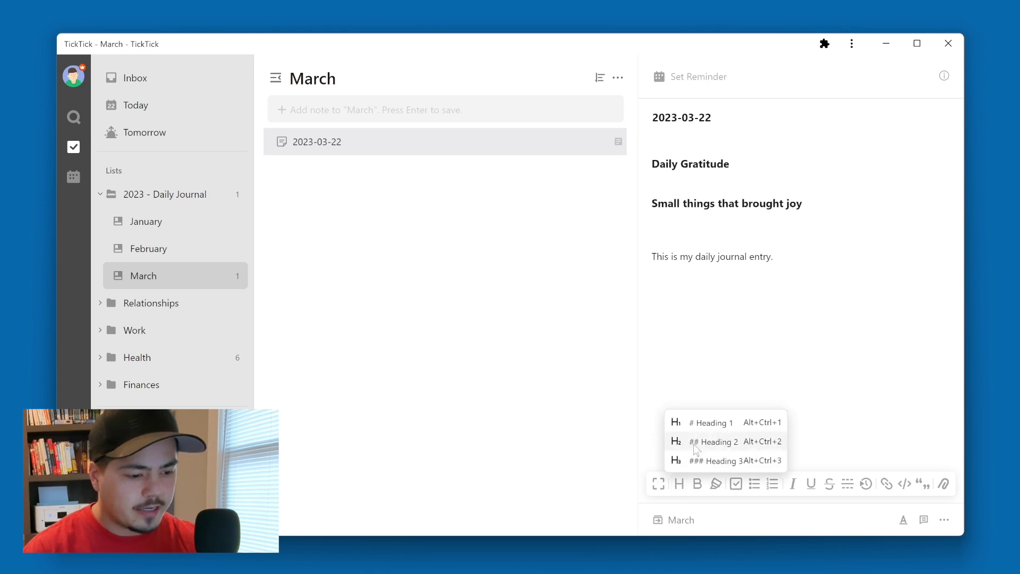
{"action": "left_click", "coordinate": [696, 441]}
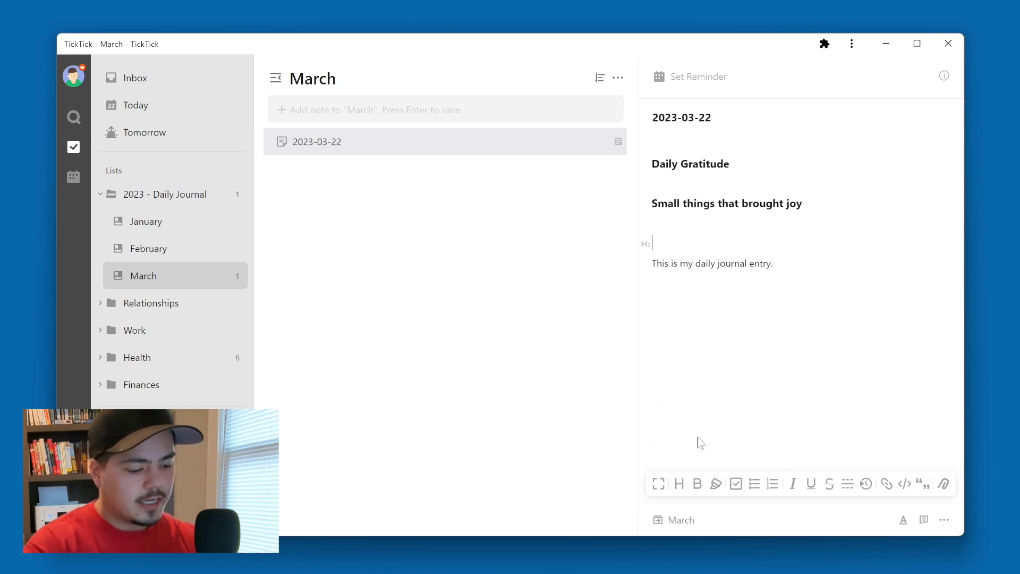
{"action": "type", "text": "Challen"}
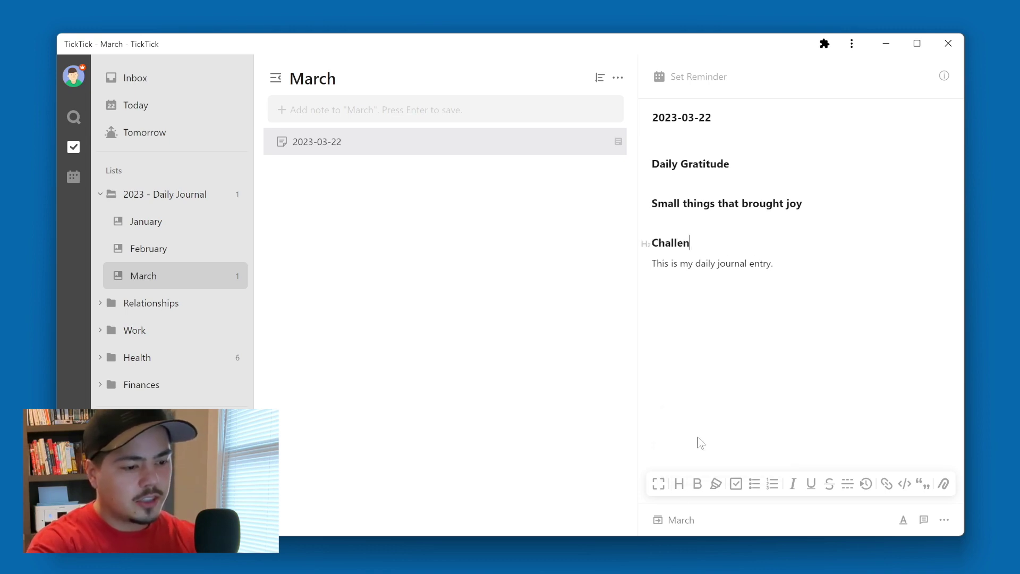
{"action": "type", "text": "ges today"}
{"action": "left_click", "coordinate": [675, 281]}
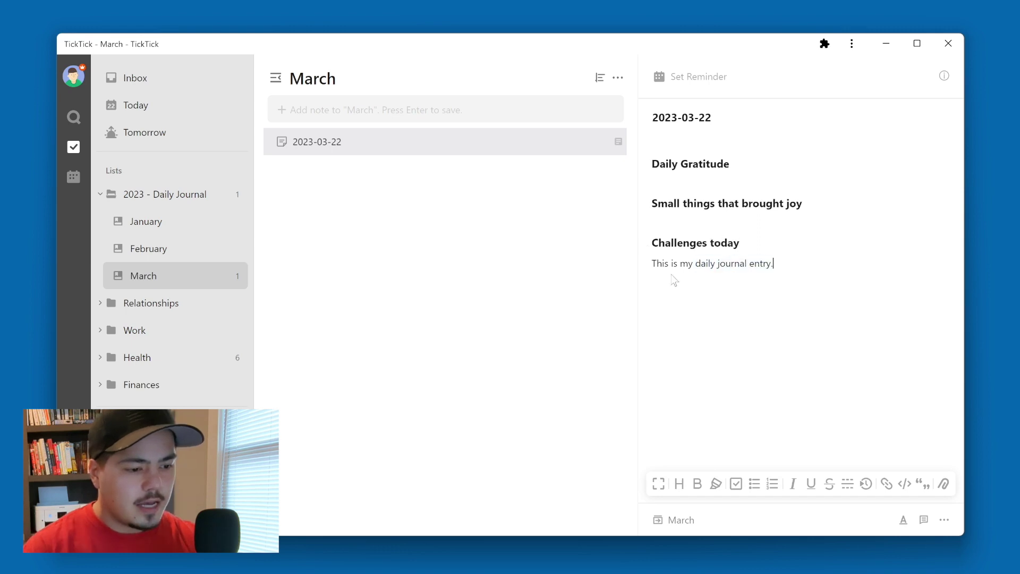
{"action": "key", "text": "shift+Home"}
{"action": "key", "text": "BackSpace"}
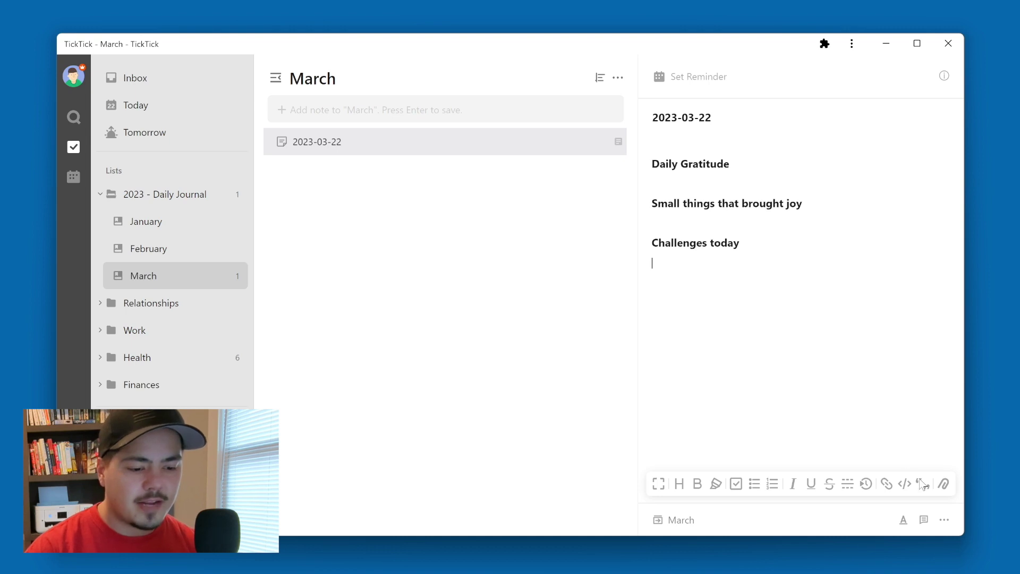
Save the 2023-03-22 note as a template called Daily Journal
{"action": "left_click", "coordinate": [945, 521]}
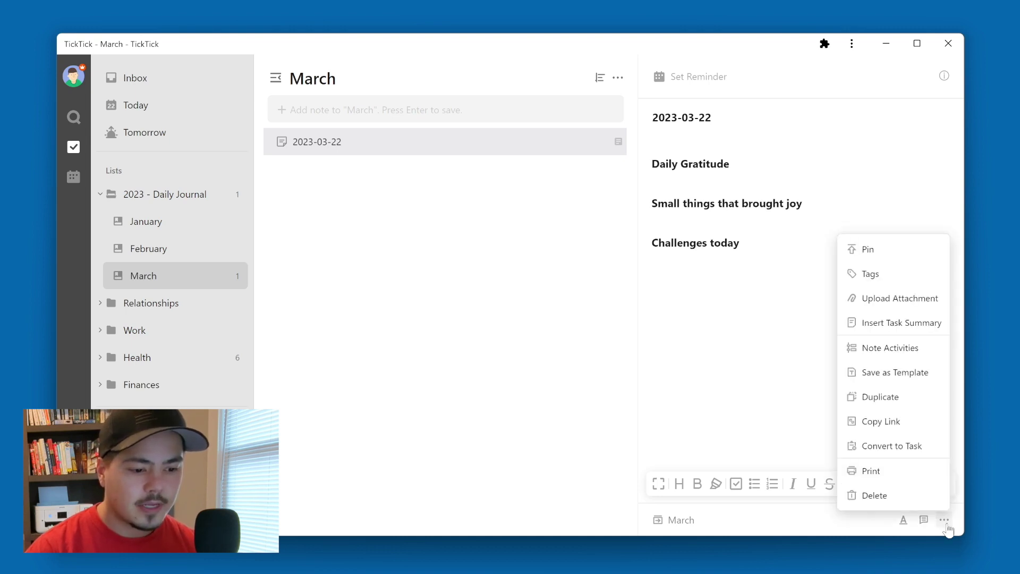
{"action": "left_click", "coordinate": [892, 373]}
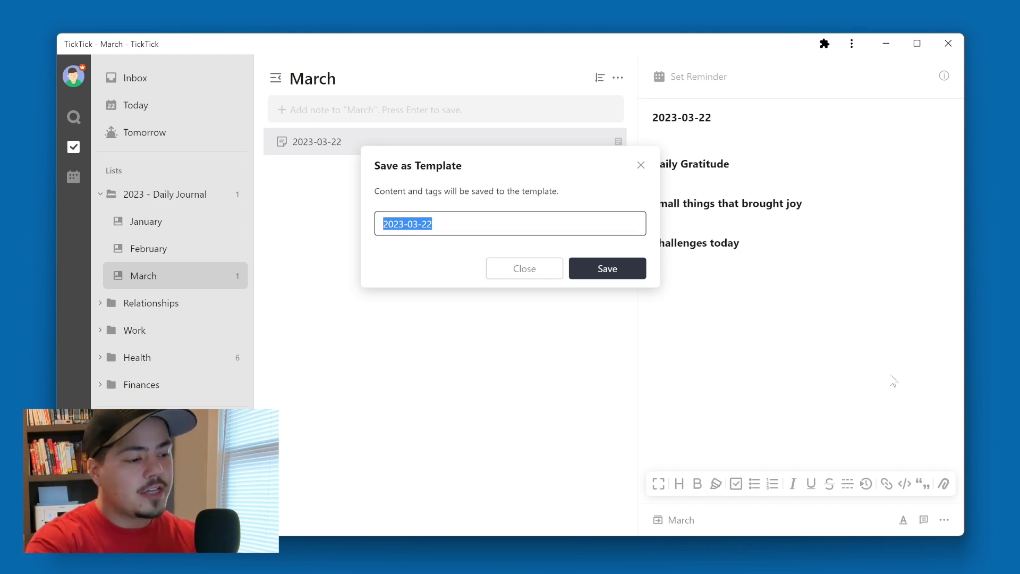
{"action": "type", "text": "Daily Journal"}
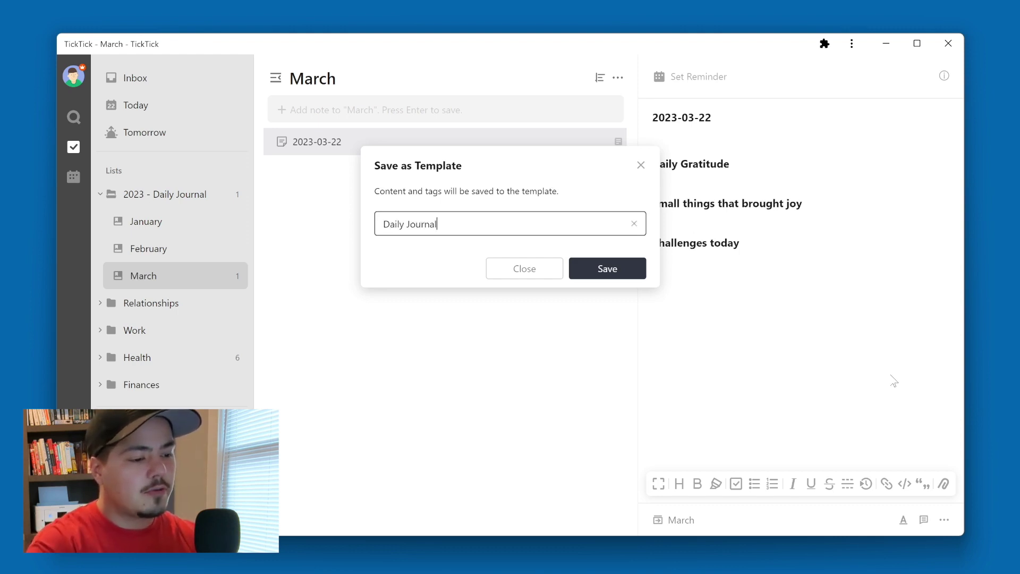
{"action": "left_click", "coordinate": [619, 272]}
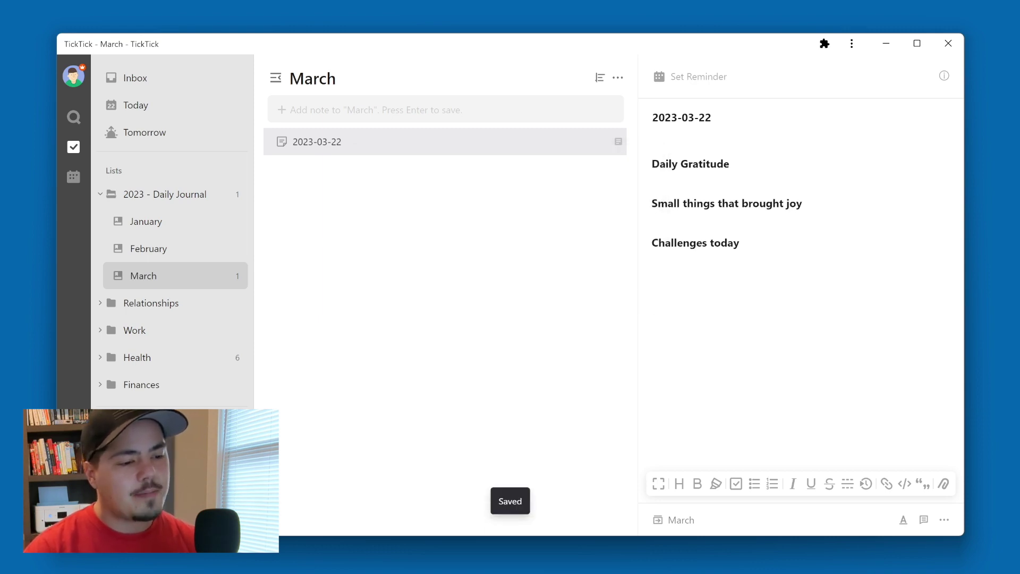
Write entries under each heading: gratitude line, 'My favorite pencil and my favorite paper.', 'All of the traffic!!'
{"action": "type", "text": "I'm thankful for all of the great things in life."}
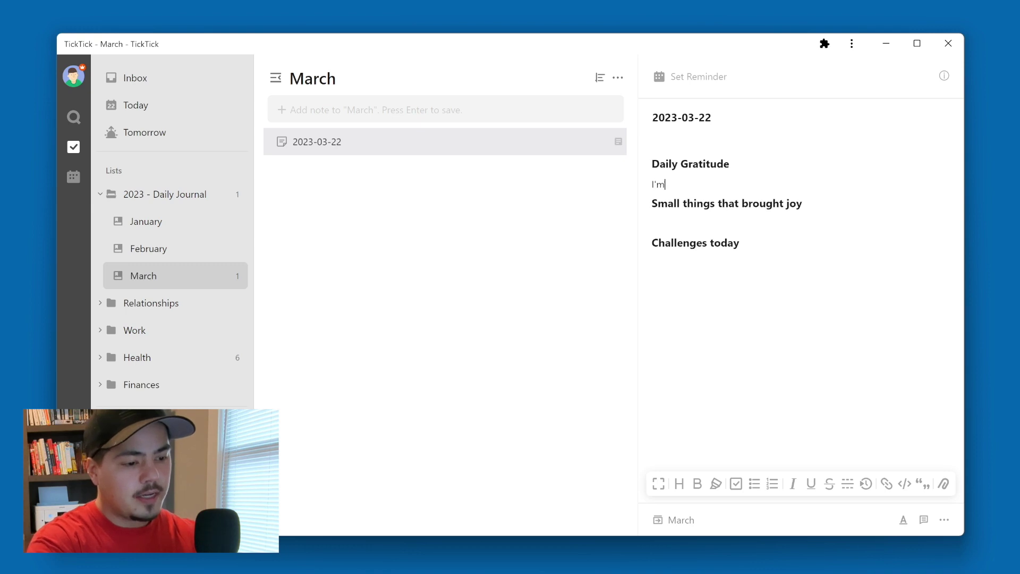
{"action": "key", "text": "Return"}
{"action": "key", "text": "Down"}
{"action": "key", "text": "Down"}
{"action": "type", "text": "My favorite pencil and my favorite paper."}
{"action": "key", "text": "Return"}
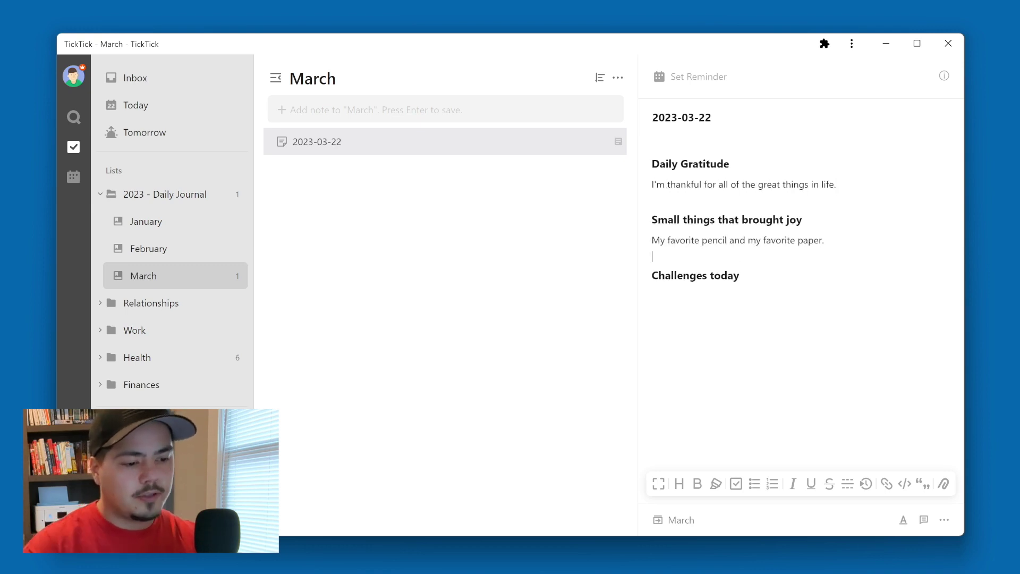
{"action": "key", "text": "Down"}
{"action": "key", "text": "Down"}
{"action": "type", "text": "All of the traffic!!"}
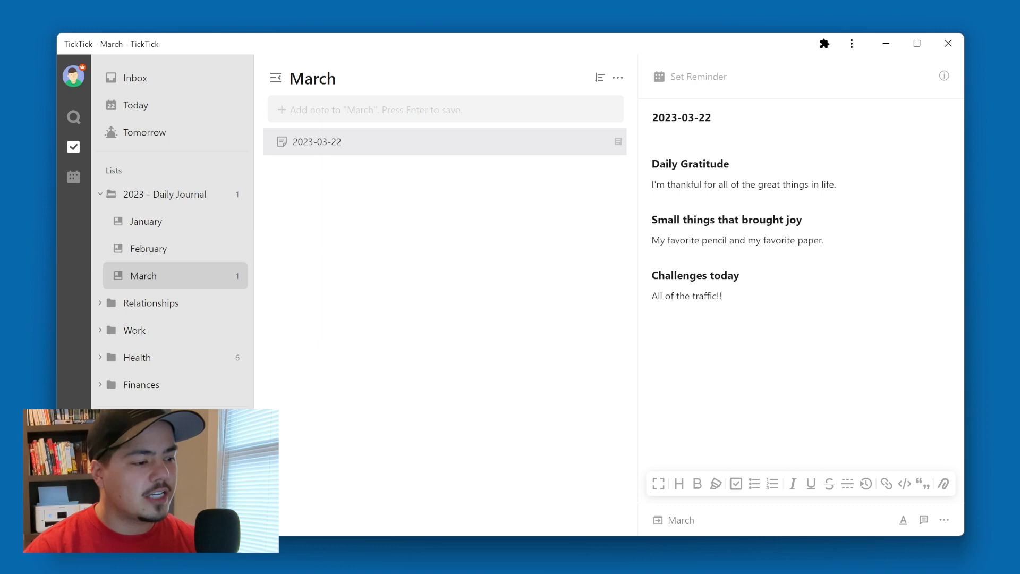
{"action": "key", "text": "ctrl+n"}
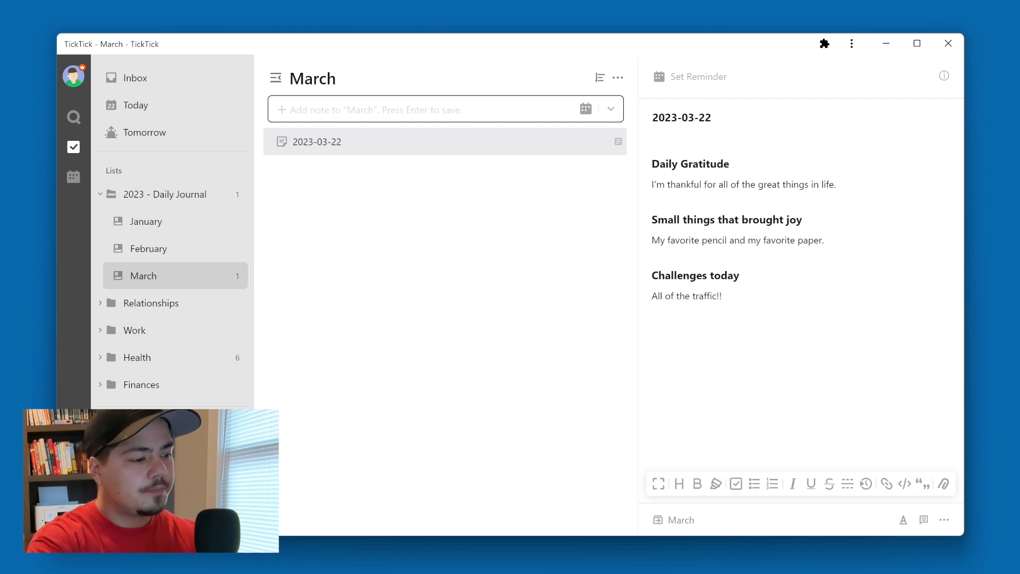
Create a 2023-03-23 note in March filled from the Daily Journal template
{"action": "type", "text": "2023"}
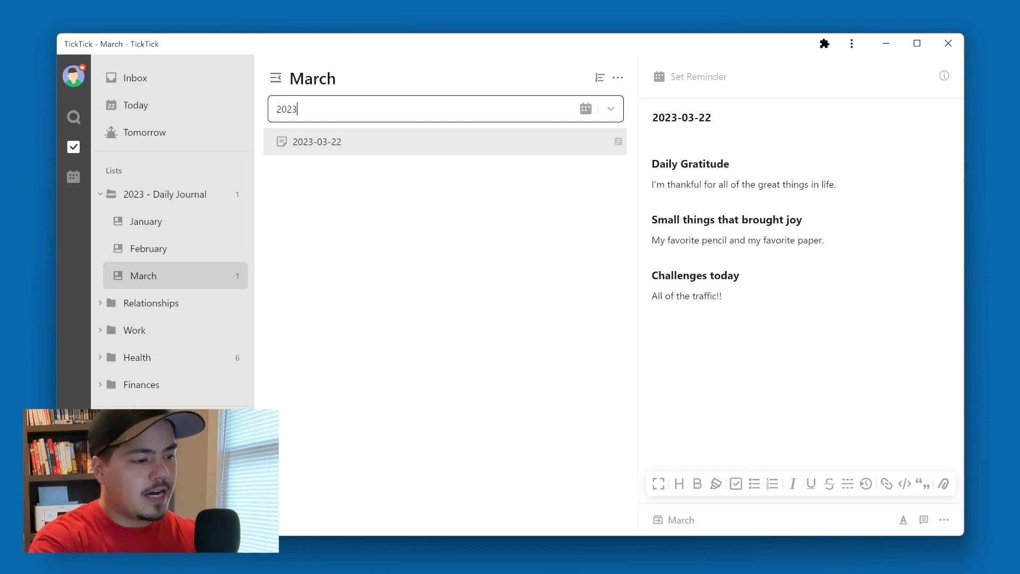
{"action": "type", "text": "-03-23"}
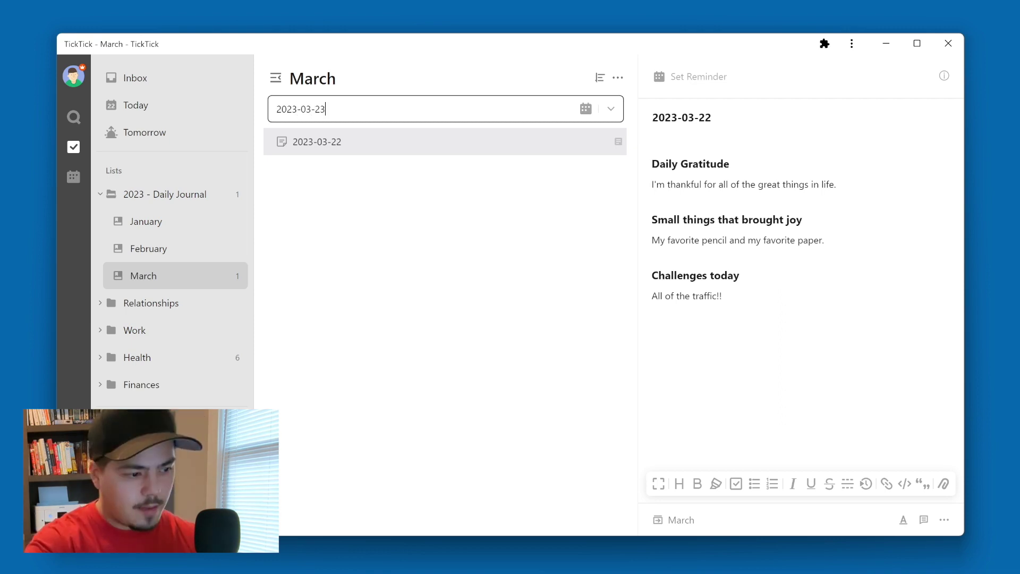
{"action": "key", "text": "Return"}
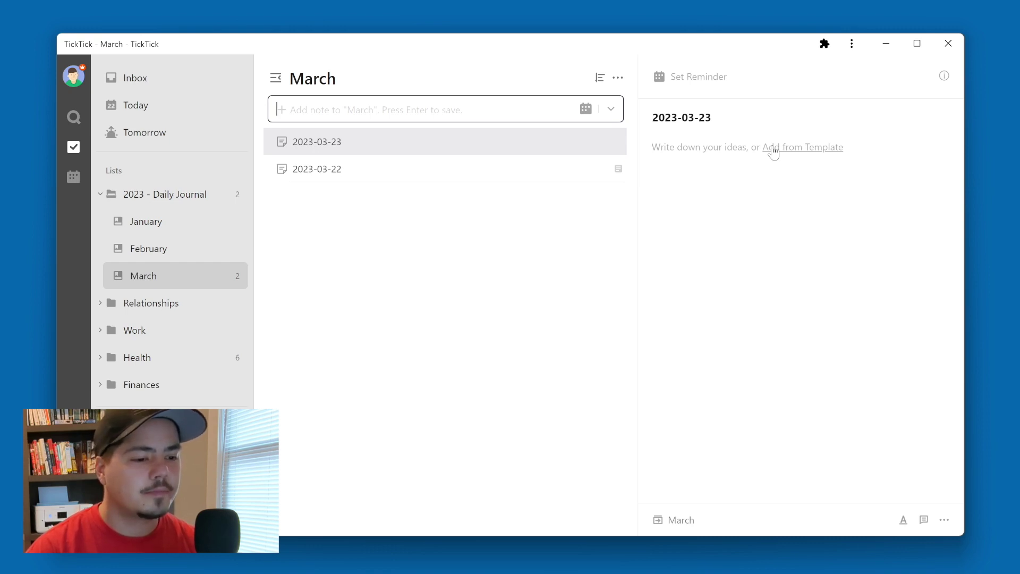
{"action": "left_click", "coordinate": [773, 149]}
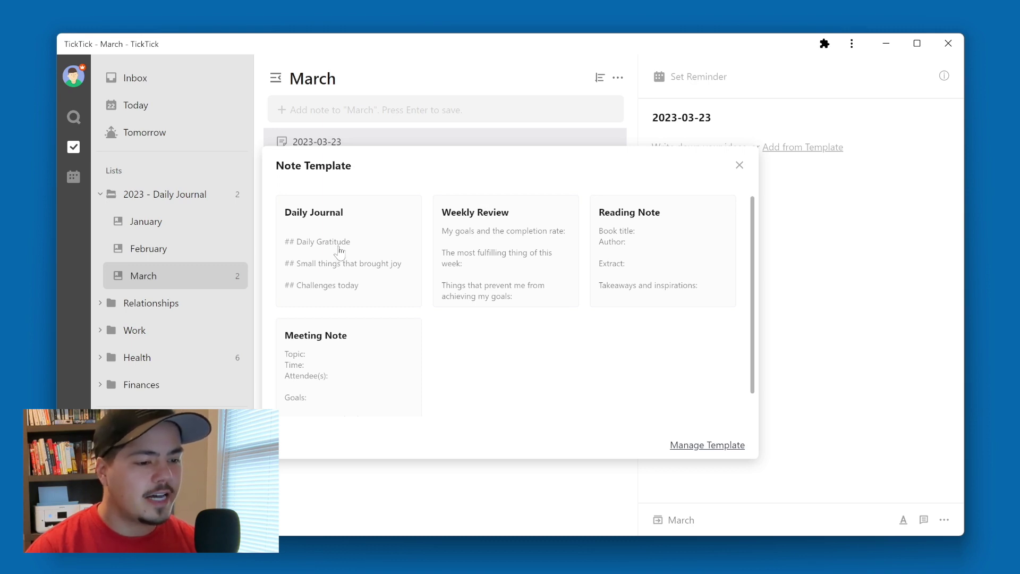
{"action": "left_click", "coordinate": [339, 250]}
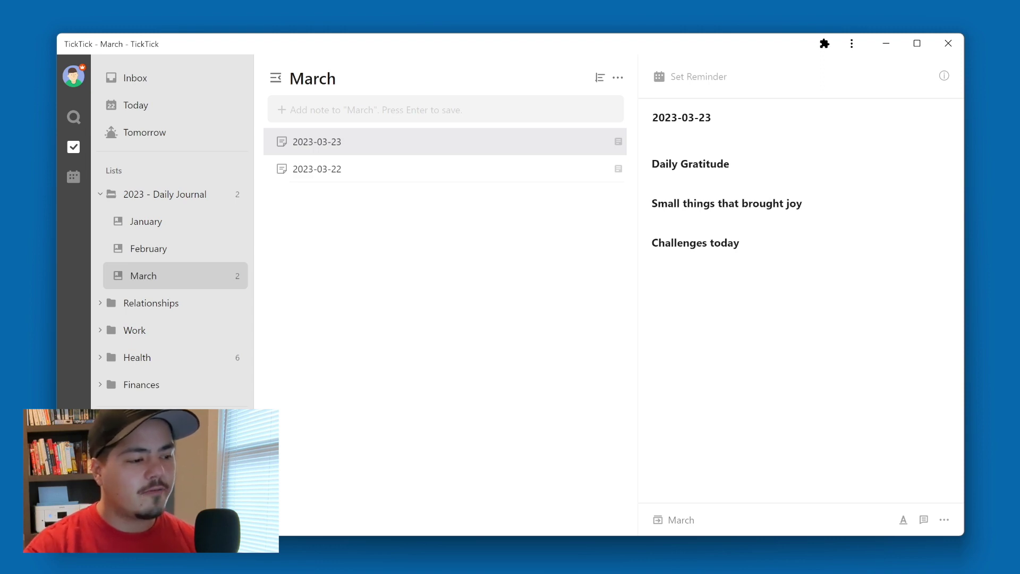
{"action": "key", "text": "Return"}
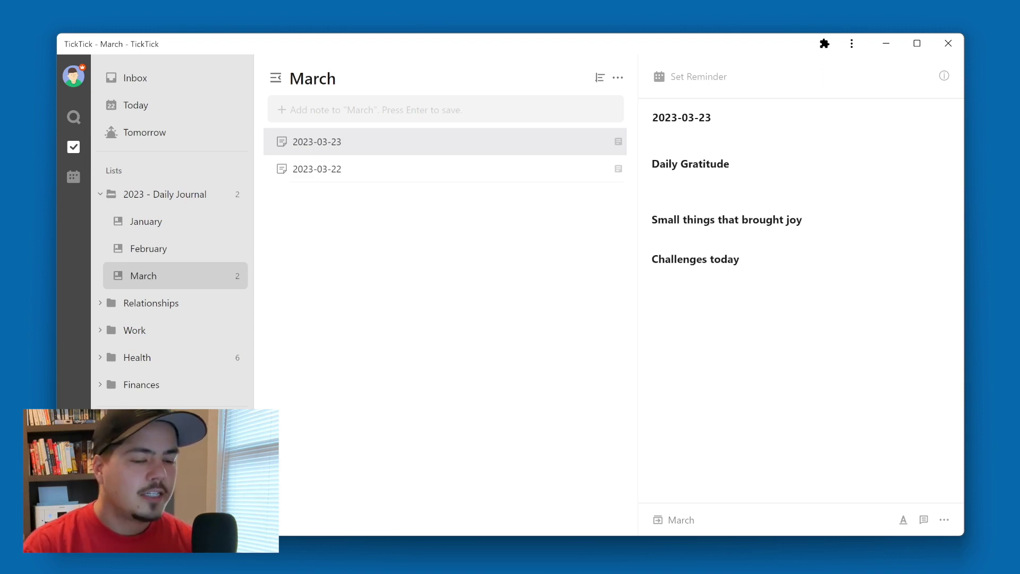